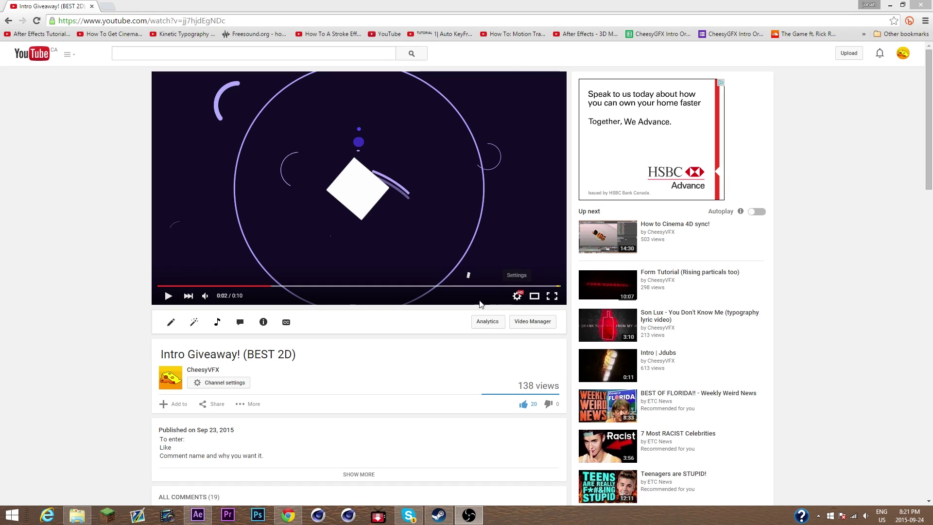
# Play the Intro Giveaway! (BEST 2D) video on YouTube to preview its animated intro.
pyautogui.press('space')
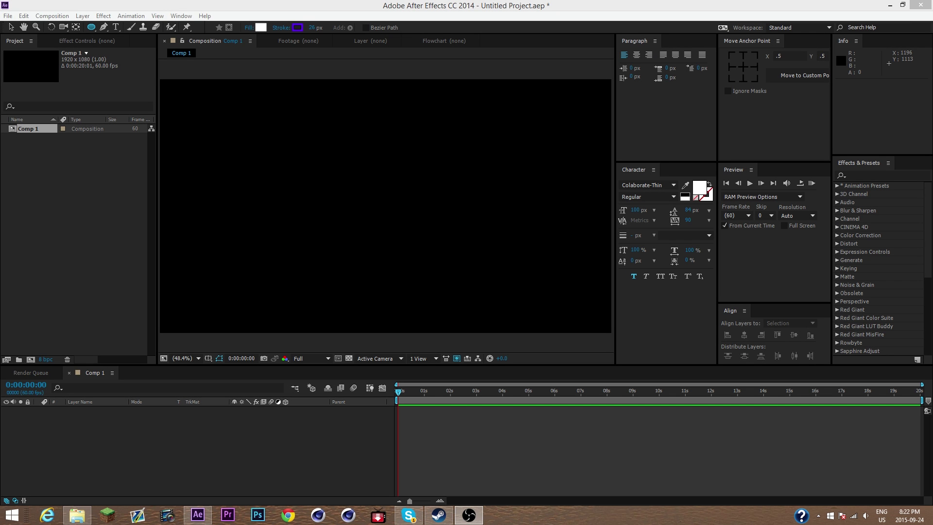
# Enlarge the Align panel by dragging up the divider between the Preview and Align panels.
pyautogui.click(24, 132)
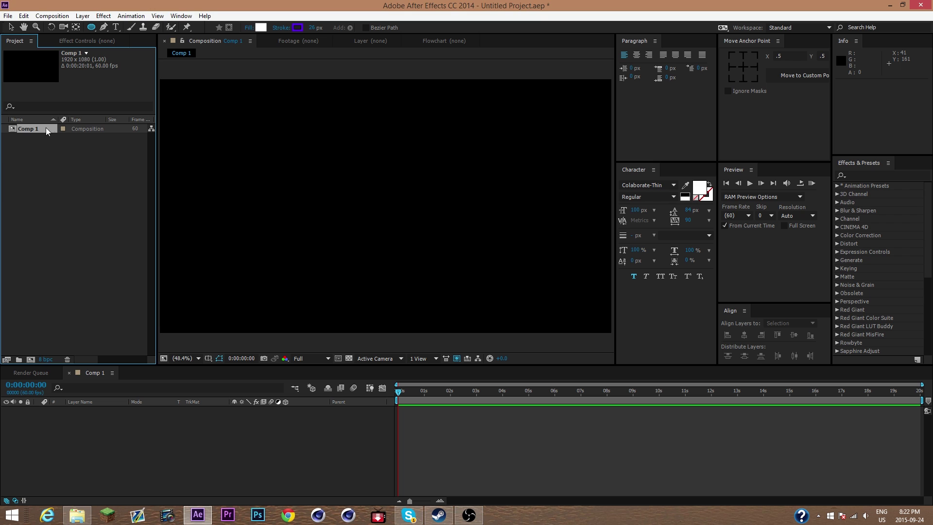
pyautogui.click(747, 117)
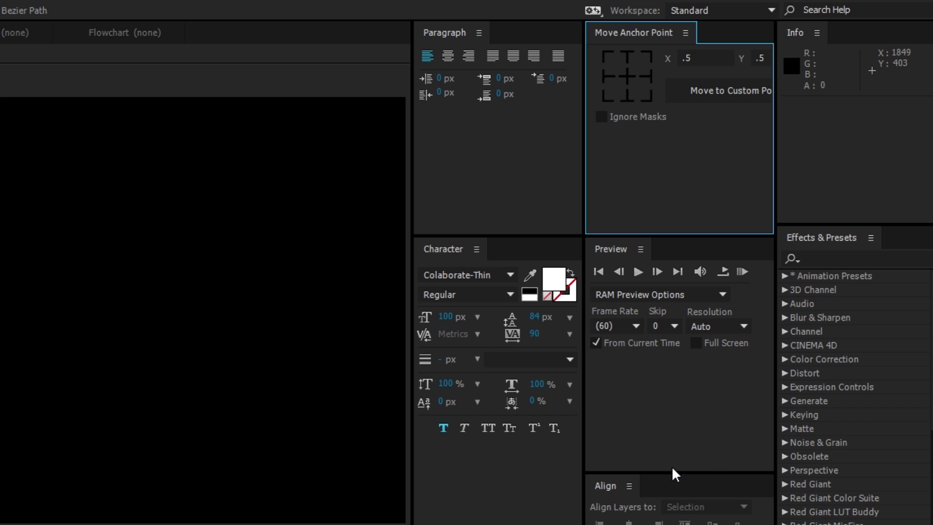
pyautogui.moveTo(615, 473); pyautogui.dragTo(614, 403)
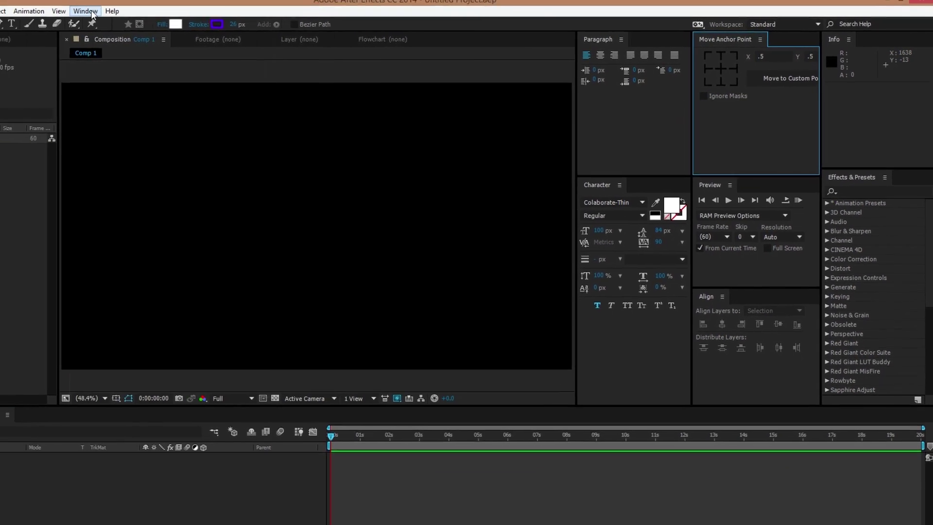
pyautogui.click(92, 13)
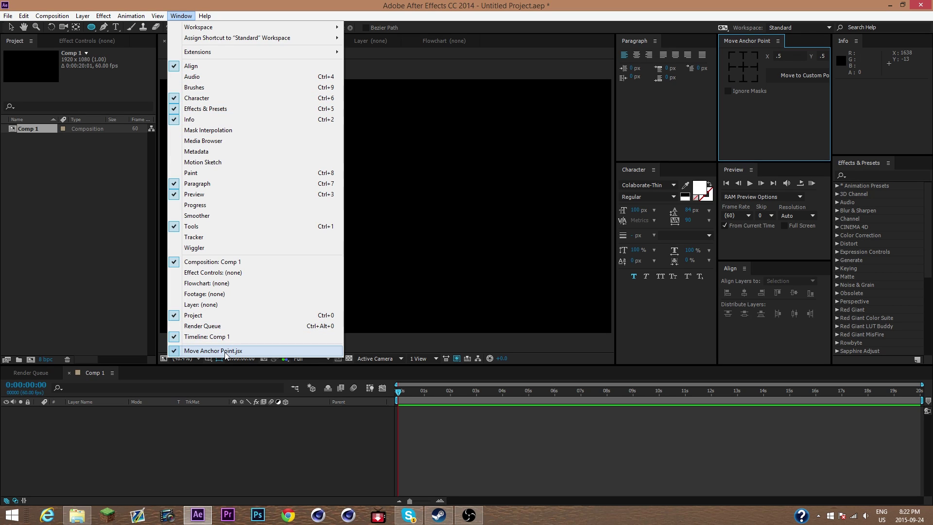
pyautogui.click(233, 462)
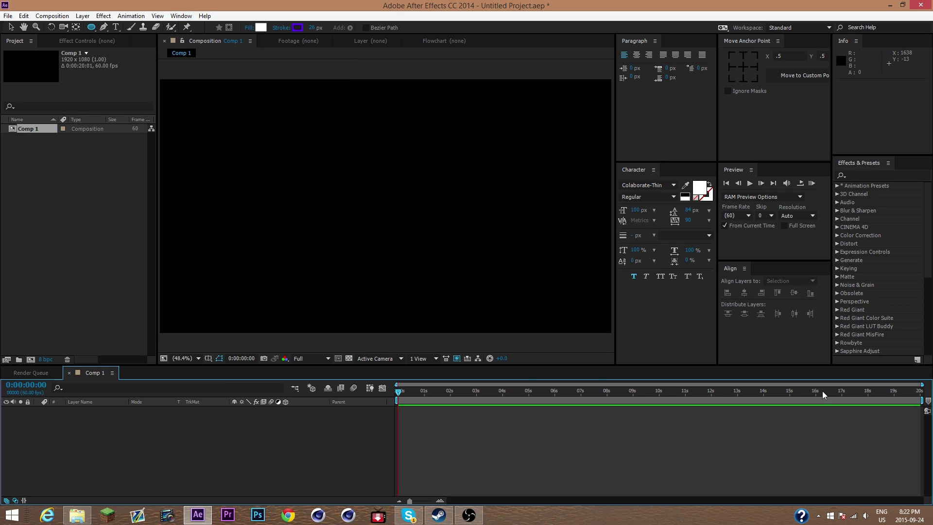
# Delete the stray shape layer that was accidentally created in Comp 1.
pyautogui.click(48, 314)
pyautogui.click(167, 334)
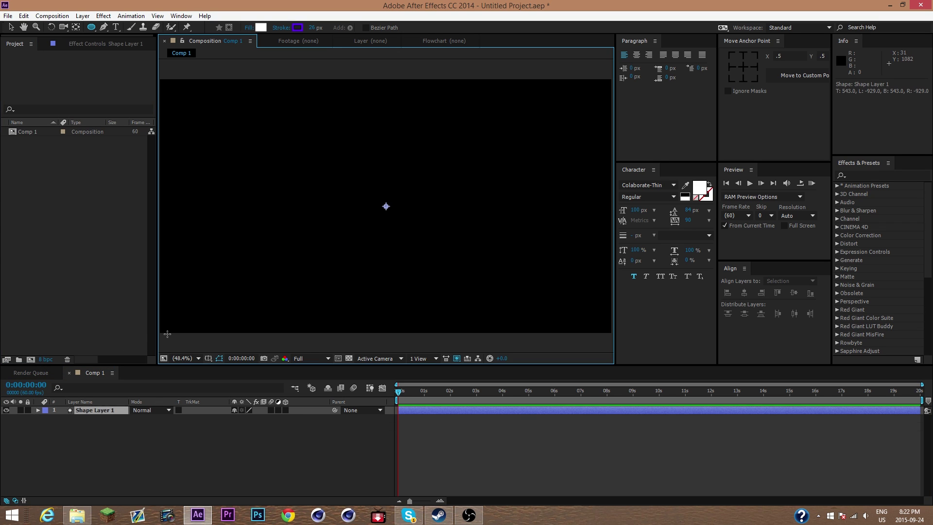
pyautogui.click(108, 411)
pyautogui.press('Delete')
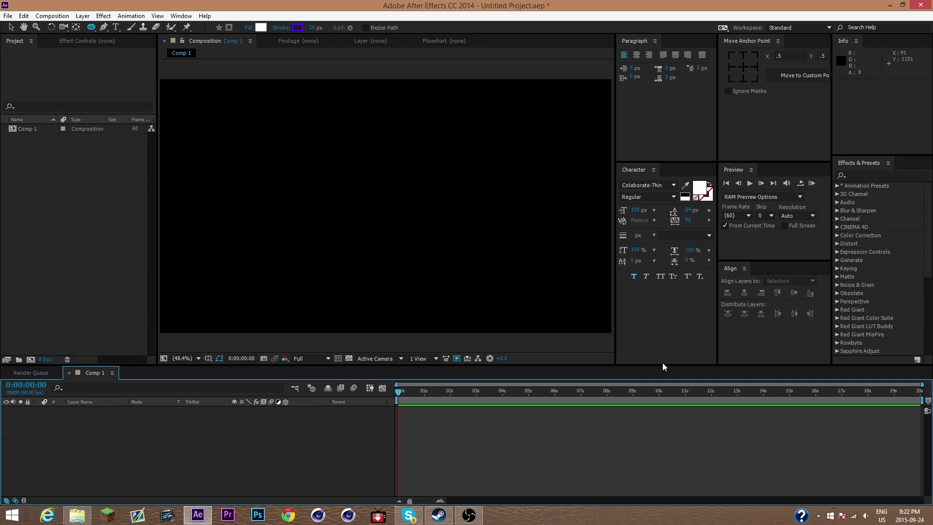
# Open Comp 1's Composition Settings and confirm them unchanged at 1920x1080, 60 fps.
pyautogui.click(35, 130)
pyautogui.rightClick(35, 130)
pyautogui.click(58, 135)
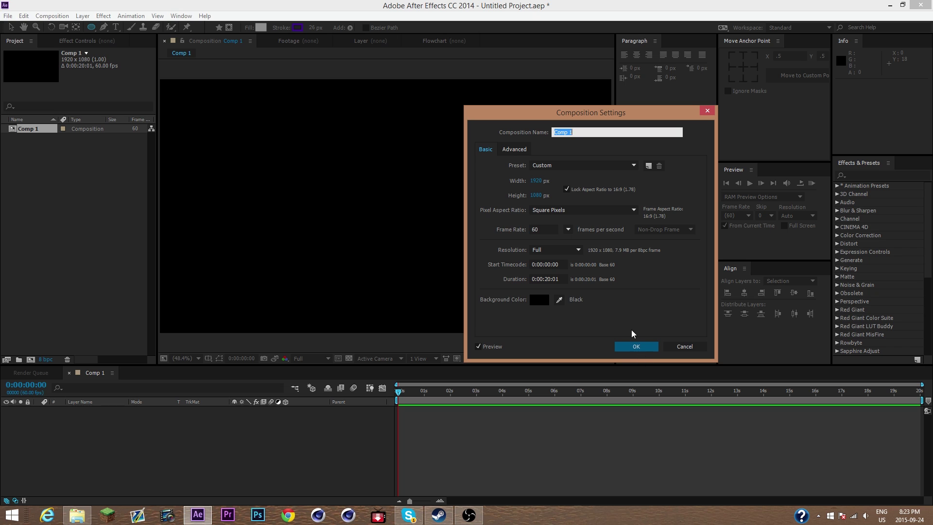
pyautogui.click(636, 346)
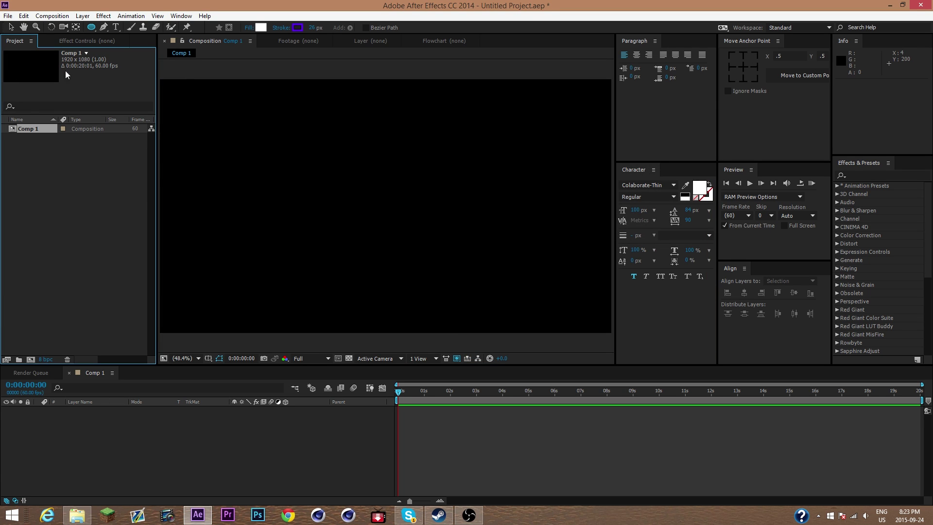
# Draw a diagonal line across Comp 1 with the Pen tool, from lower left to upper right.
pyautogui.click(91, 26)
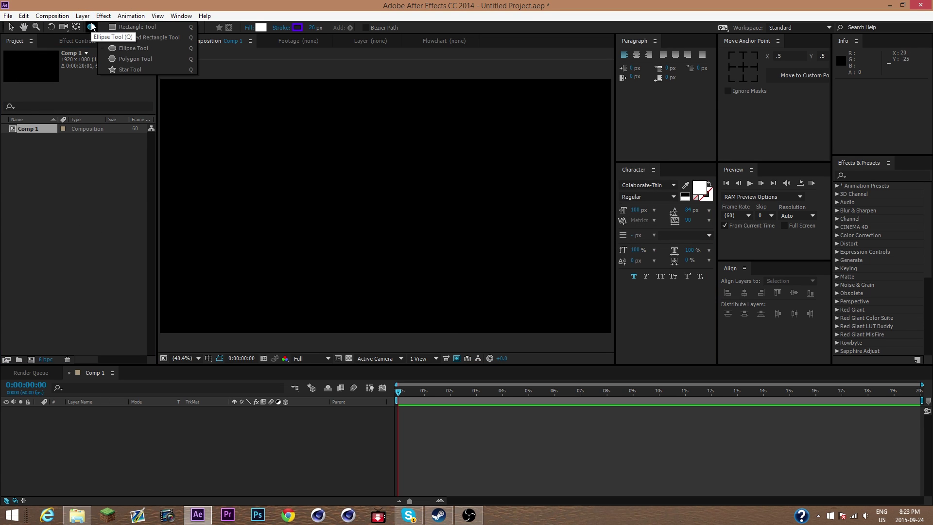
pyautogui.click(227, 56)
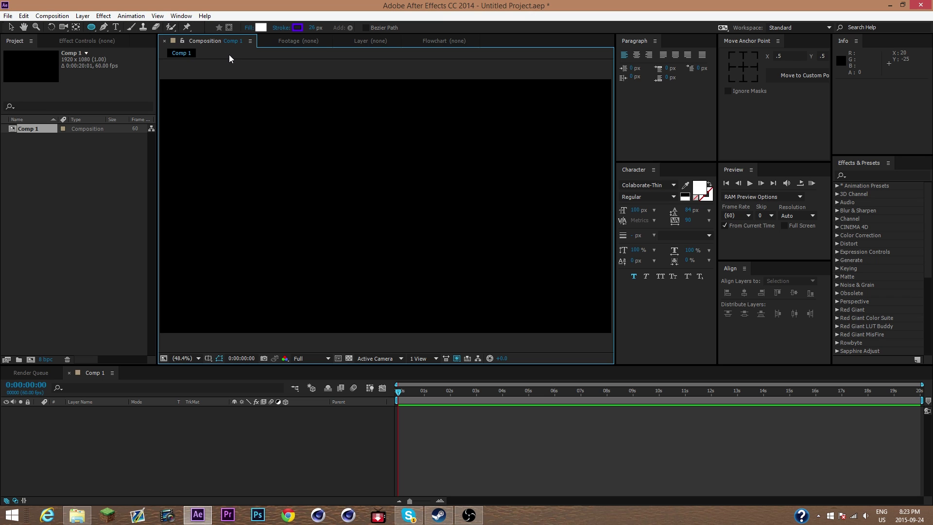
pyautogui.click(103, 27)
pyautogui.click(105, 27)
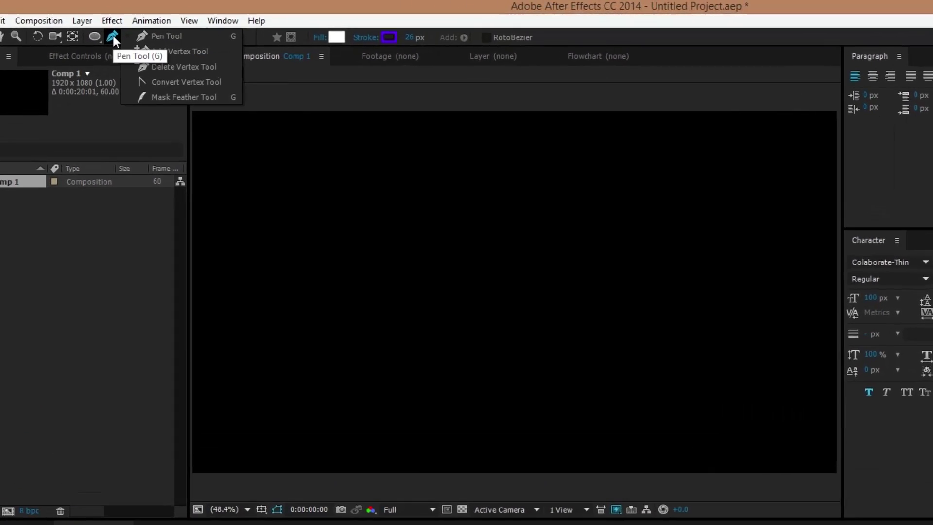
pyautogui.click(187, 45)
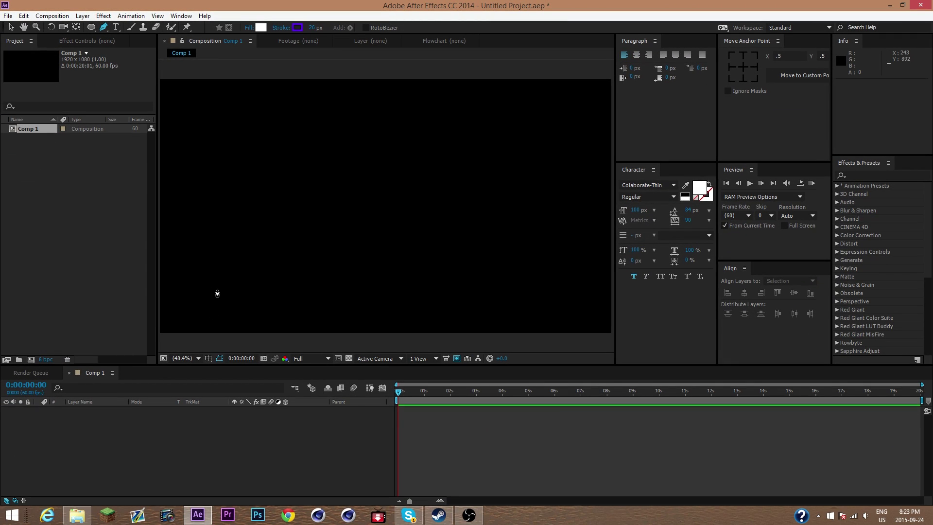
pyautogui.click(217, 289)
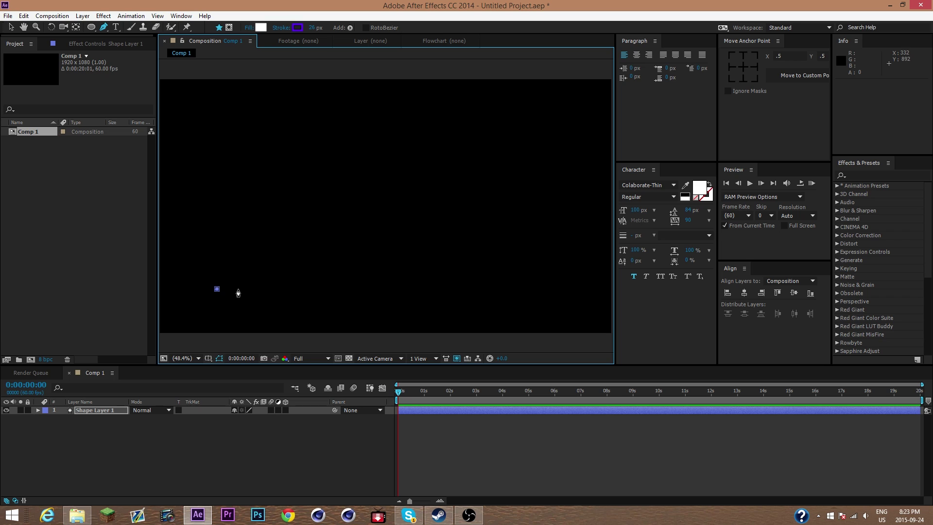
pyautogui.moveTo(218, 289); pyautogui.dragTo(221, 287)
pyautogui.click(530, 116)
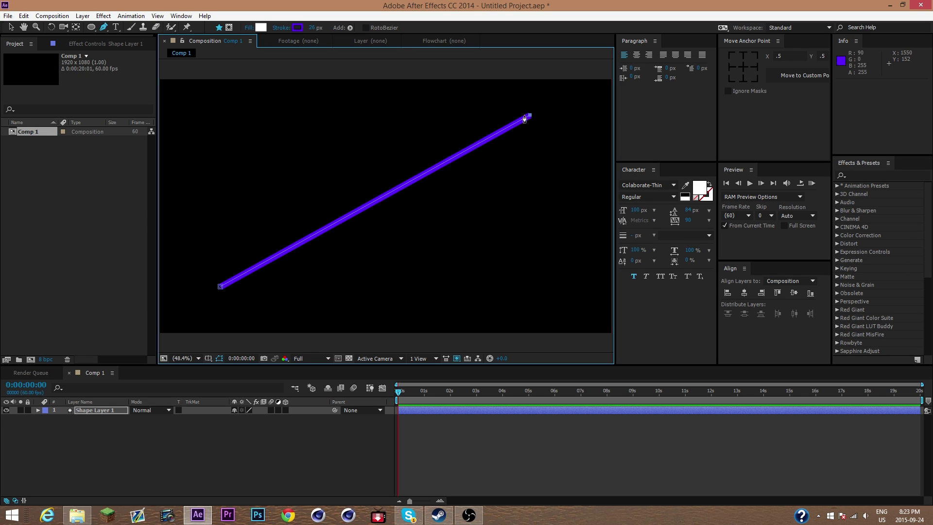
# Give the line no fill and a white stroke, then select Shape Layer 1.
pyautogui.click(249, 28)
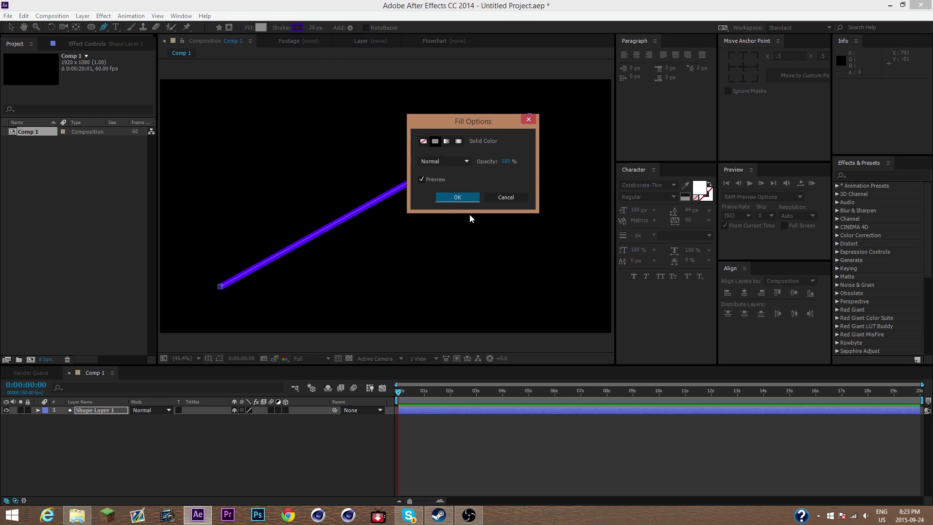
pyautogui.click(456, 197)
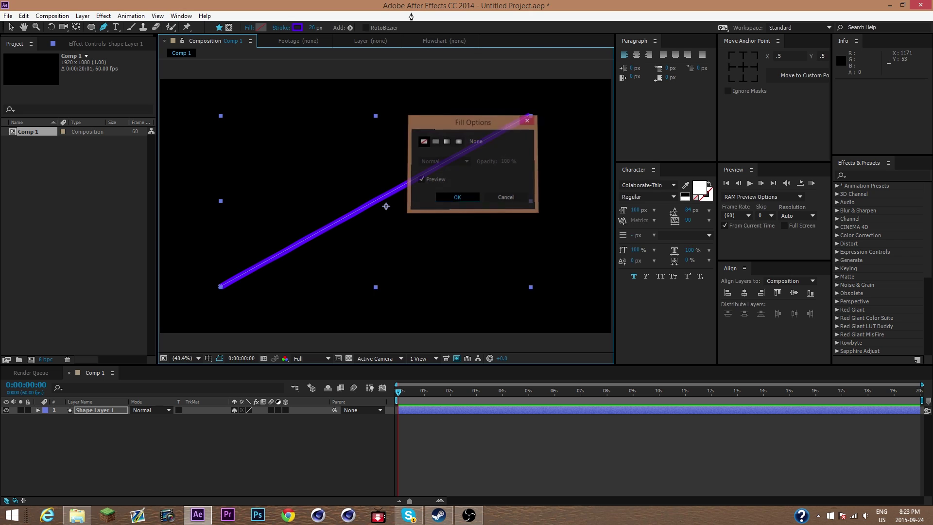
pyautogui.click(297, 27)
pyautogui.click(290, 274)
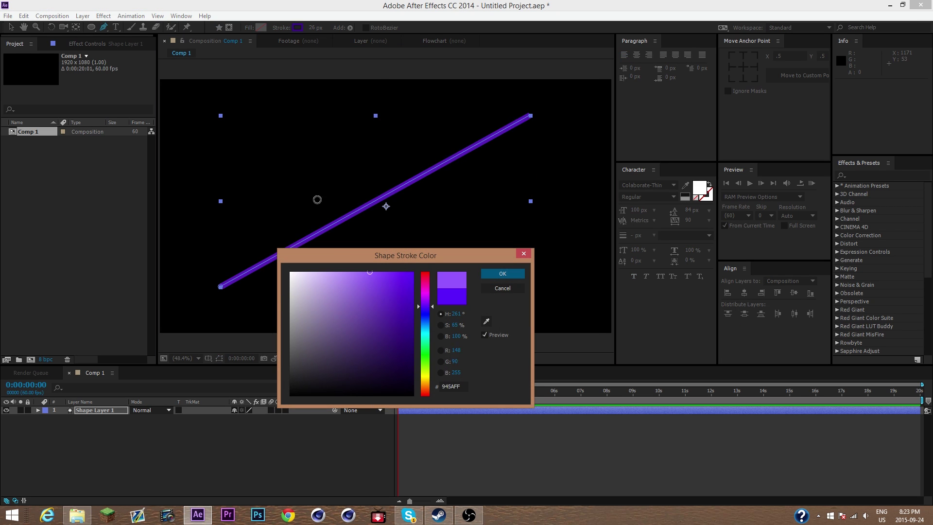
pyautogui.click(502, 274)
pyautogui.click(285, 424)
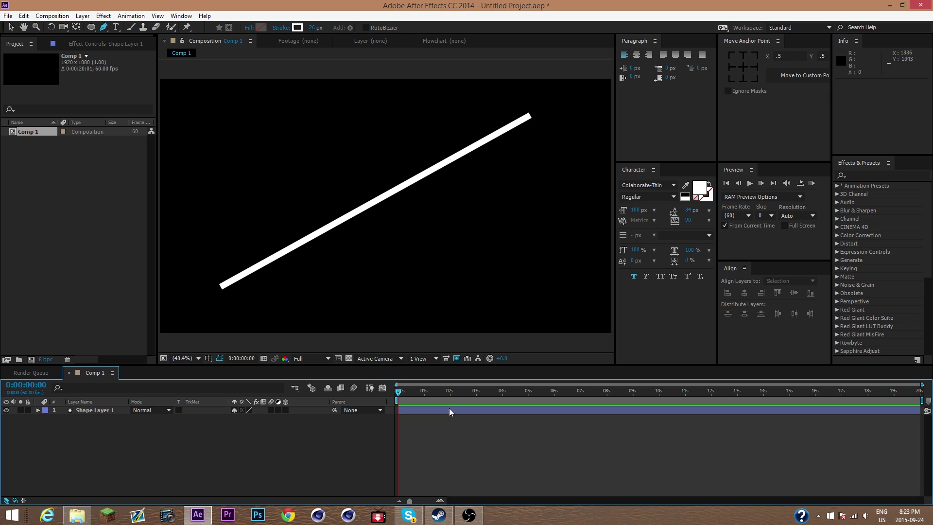
pyautogui.click(84, 411)
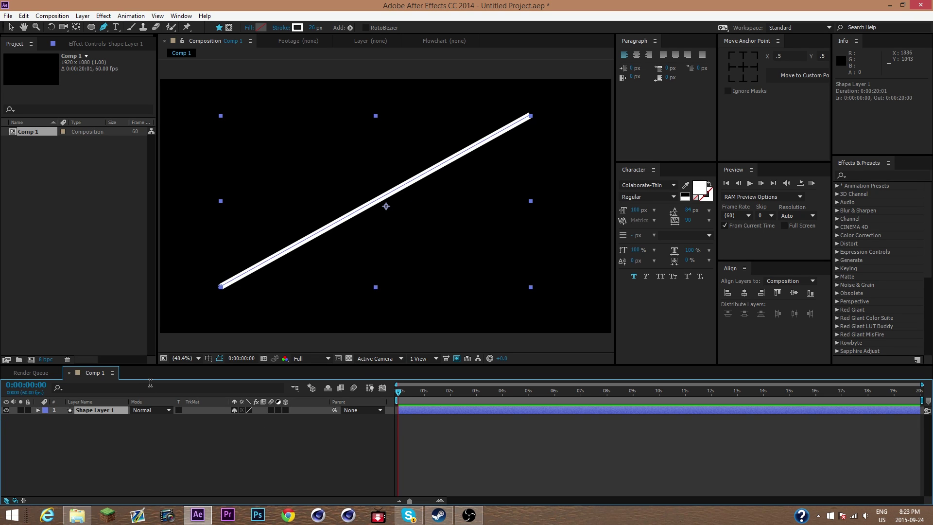
pyautogui.hotkey('ctrl', 'z')
pyautogui.hotkey('ctrl', 'z')
pyautogui.hotkey('ctrl', 'z')
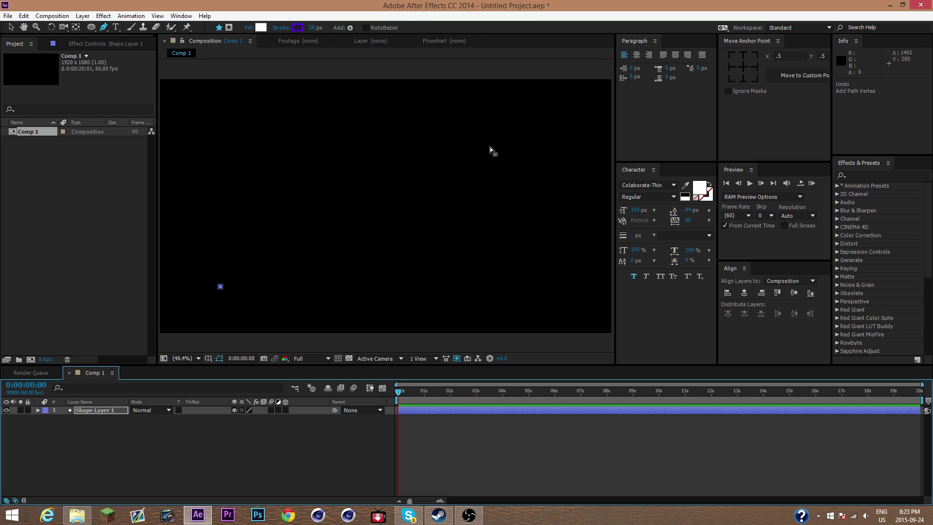
pyautogui.hotkey('ctrl', 'z')
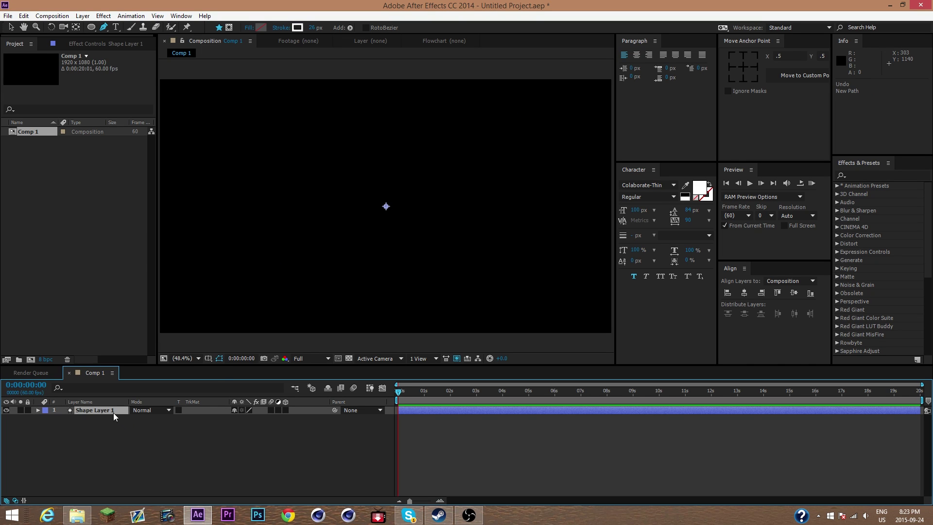
pyautogui.hotkey('ctrl', 'z')
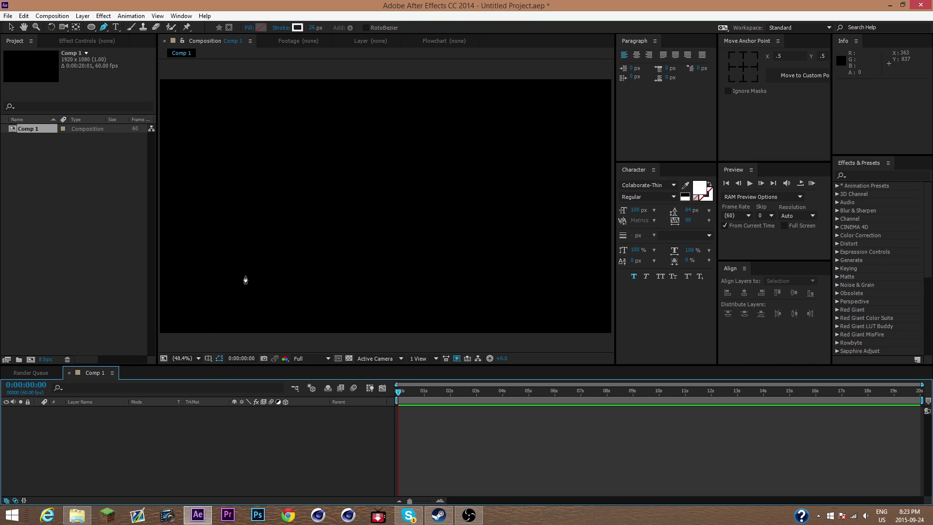
pyautogui.moveTo(245, 275); pyautogui.dragTo(247, 310)
pyautogui.moveTo(475, 142)
pyautogui.mouseDown()
pyautogui.moveTo(483, 155)
pyautogui.moveTo(561, 160)
pyautogui.mouseUp()
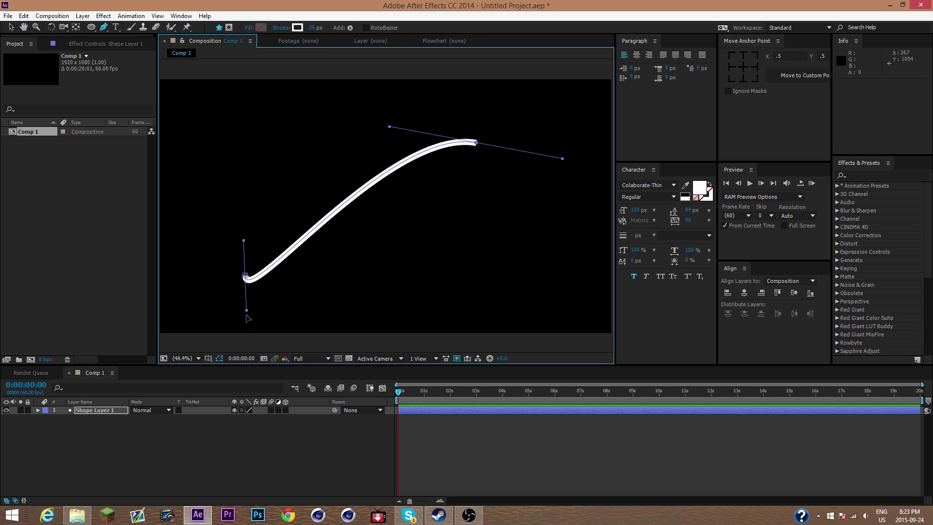
pyautogui.moveTo(248, 317); pyautogui.dragTo(450, 253)
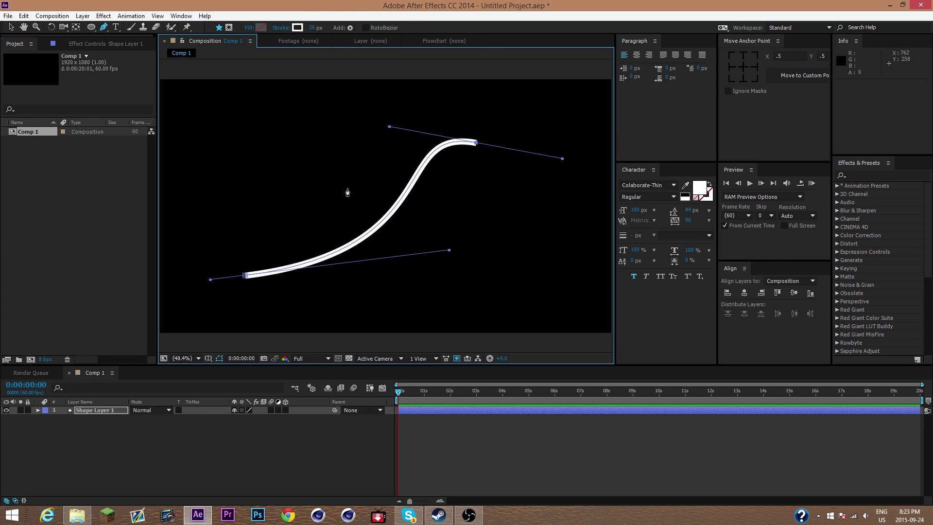
pyautogui.click(102, 412)
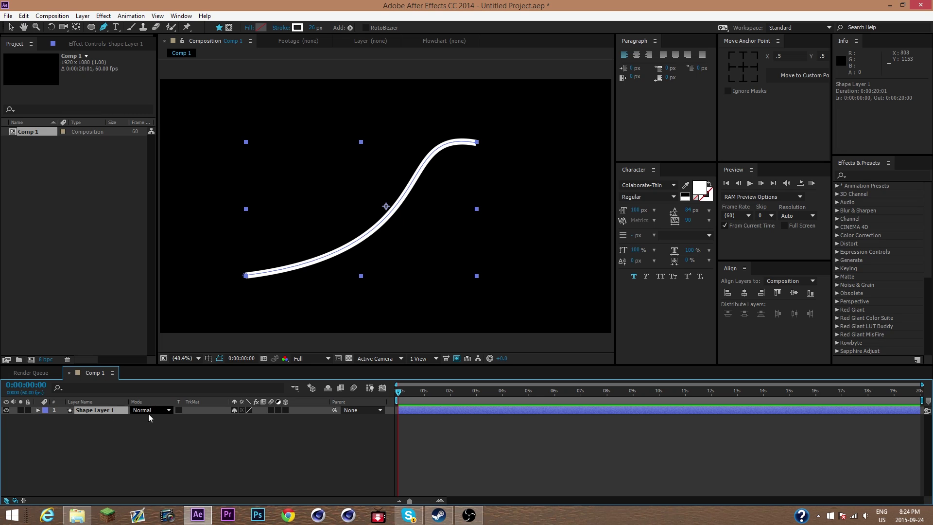
pyautogui.click(178, 437)
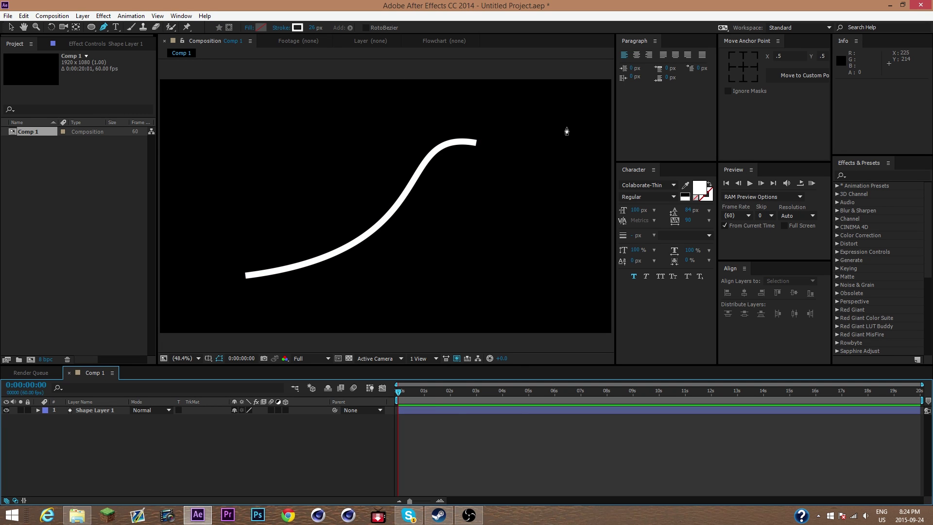
# Set the Line Cap of Shape 1's Stroke 1 to Round Cap.
pyautogui.click(39, 411)
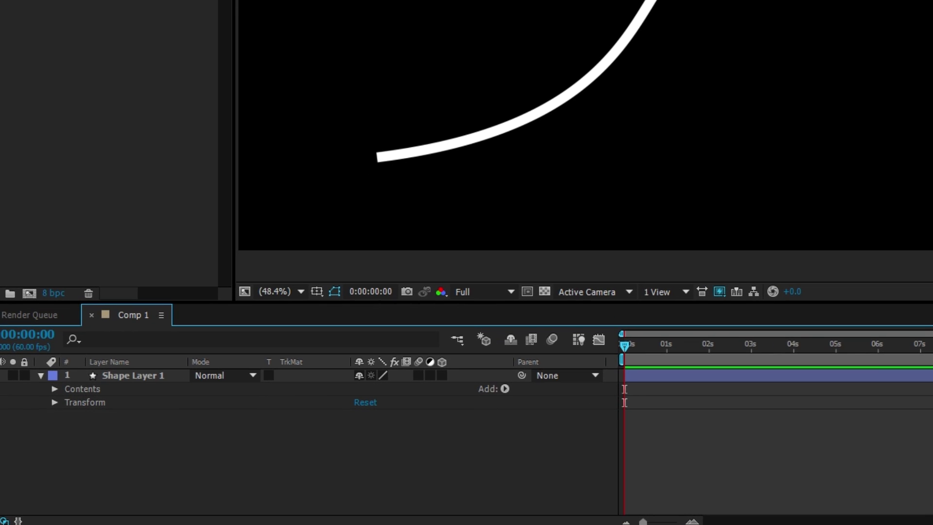
pyautogui.click(55, 389)
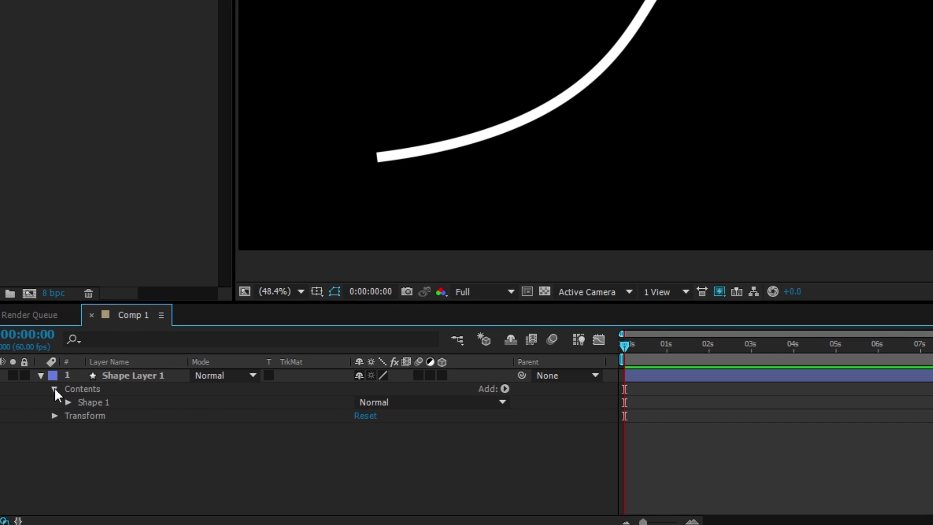
pyautogui.click(68, 402)
pyautogui.click(64, 400)
pyautogui.click(64, 400)
pyautogui.click(82, 429)
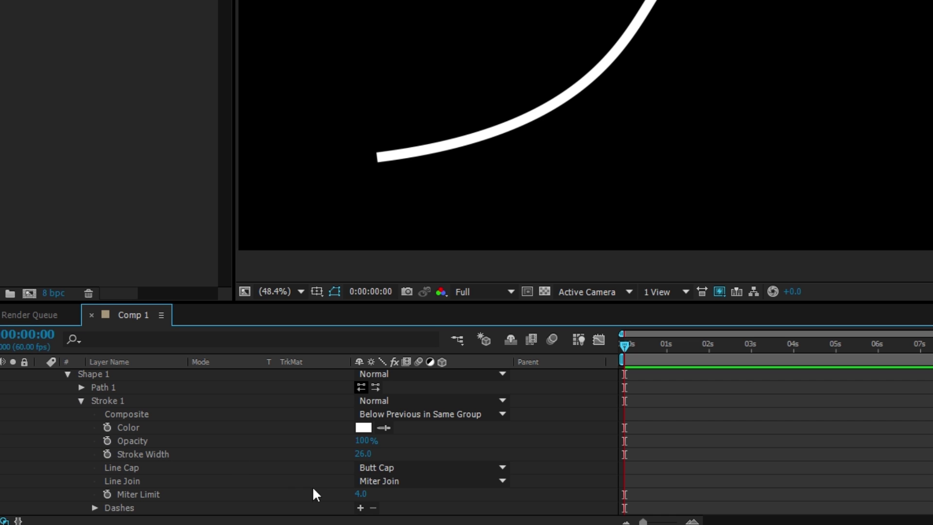
pyautogui.click(380, 470)
pyautogui.click(393, 432)
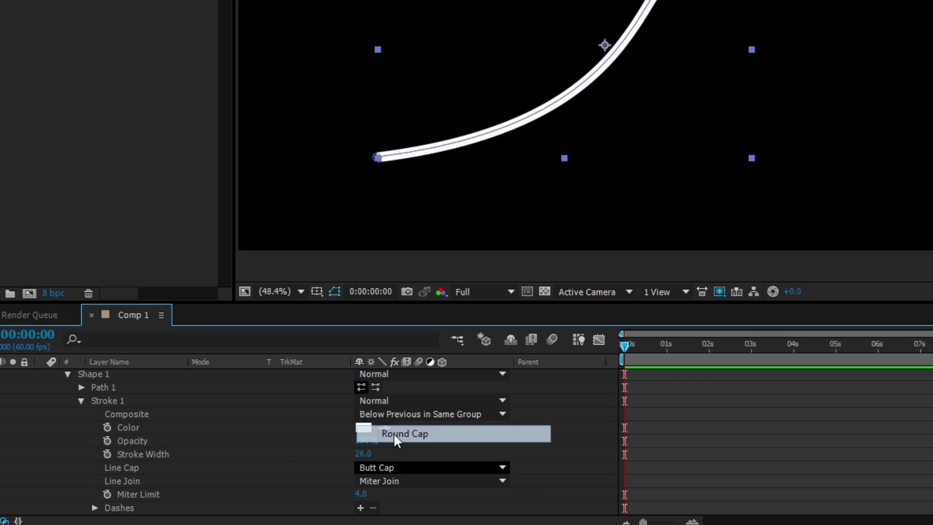
pyautogui.click(771, 427)
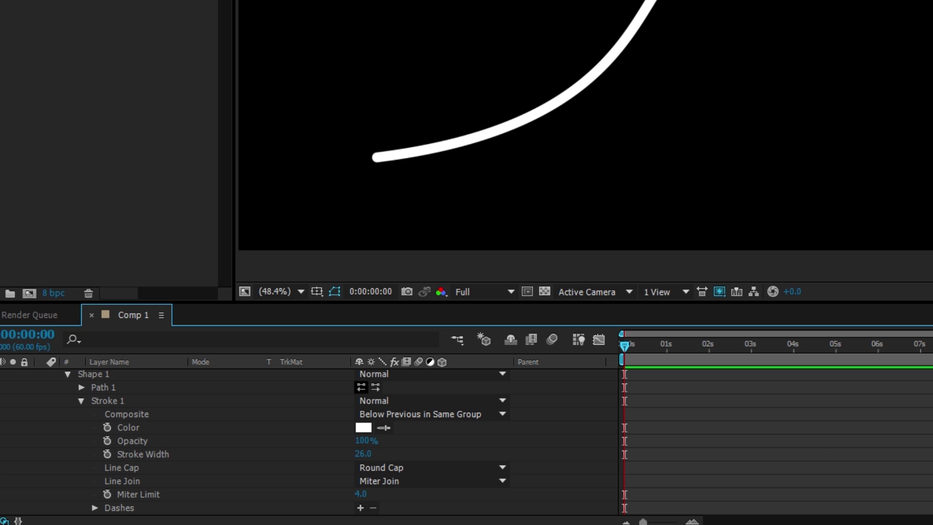
# Thicken the stroke width from 26 to 38.
pyautogui.click(523, 427)
pyautogui.moveTo(364, 454)
pyautogui.mouseDown()
pyautogui.moveTo(410, 457)
pyautogui.moveTo(341, 453)
pyautogui.moveTo(523, 444)
pyautogui.moveTo(421, 466)
pyautogui.moveTo(292, 440)
pyautogui.moveTo(313, 436)
pyautogui.mouseUp()
pyautogui.click(427, 447)
pyautogui.click(314, 437)
pyautogui.scroll(1, 299, 424)
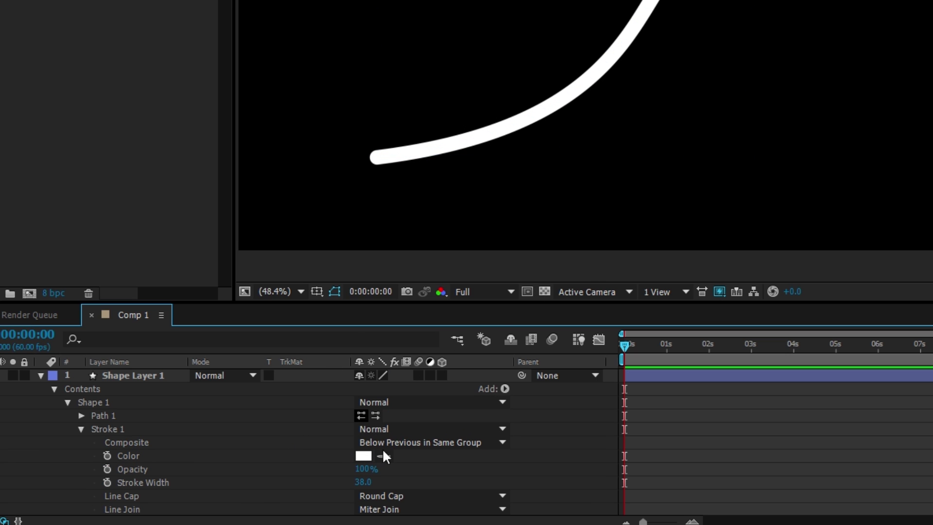
# Add Trim Paths to the shape layer's contents.
pyautogui.click(81, 427)
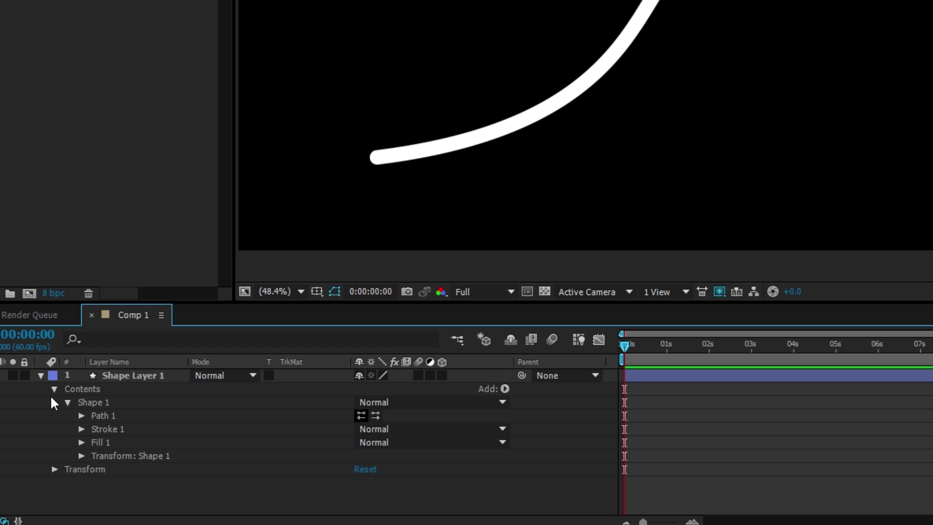
pyautogui.click(41, 375)
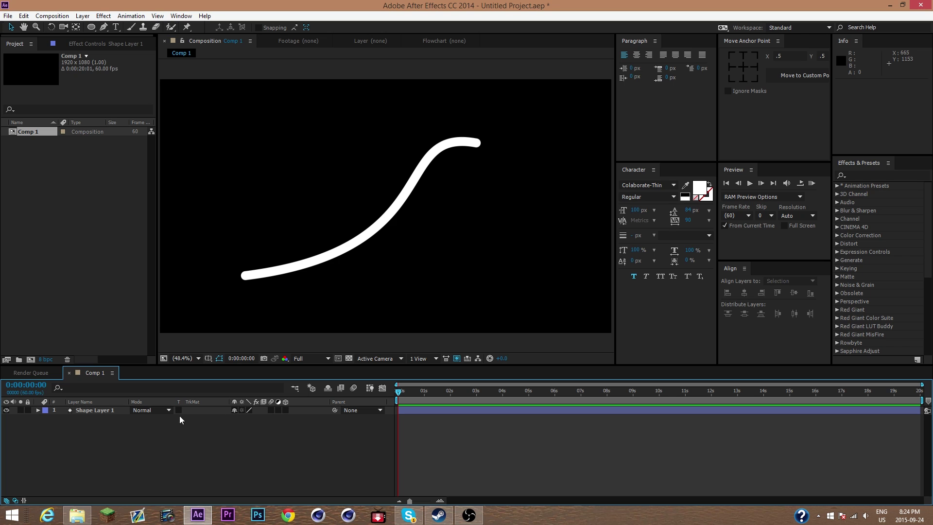
pyautogui.click(82, 412)
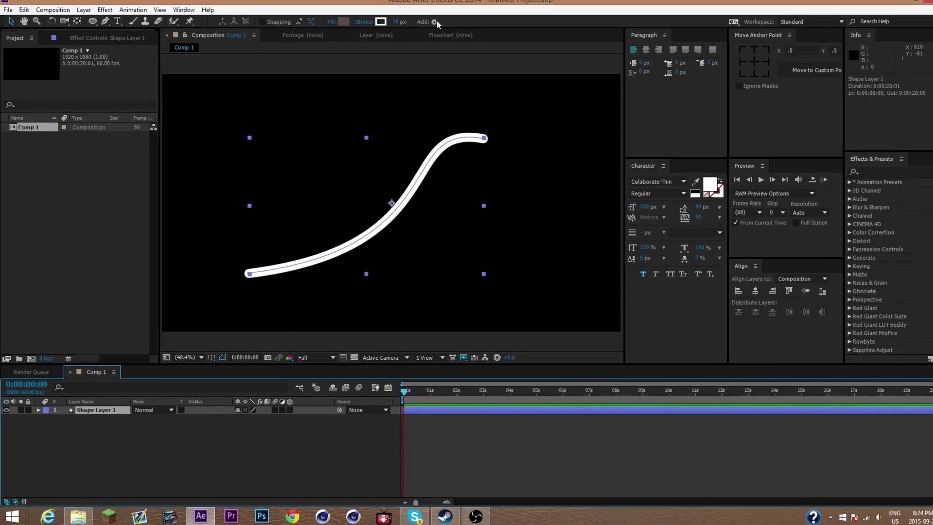
pyautogui.click(427, 27)
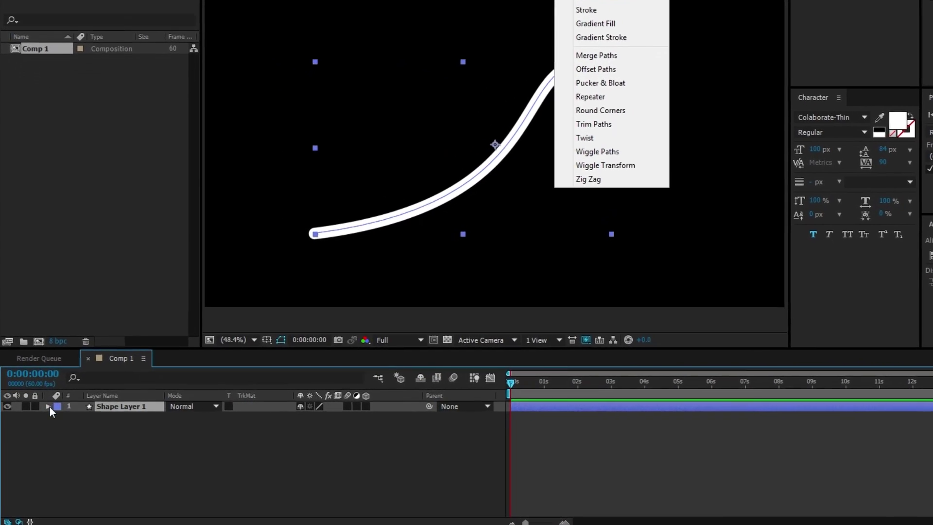
pyautogui.click(49, 406)
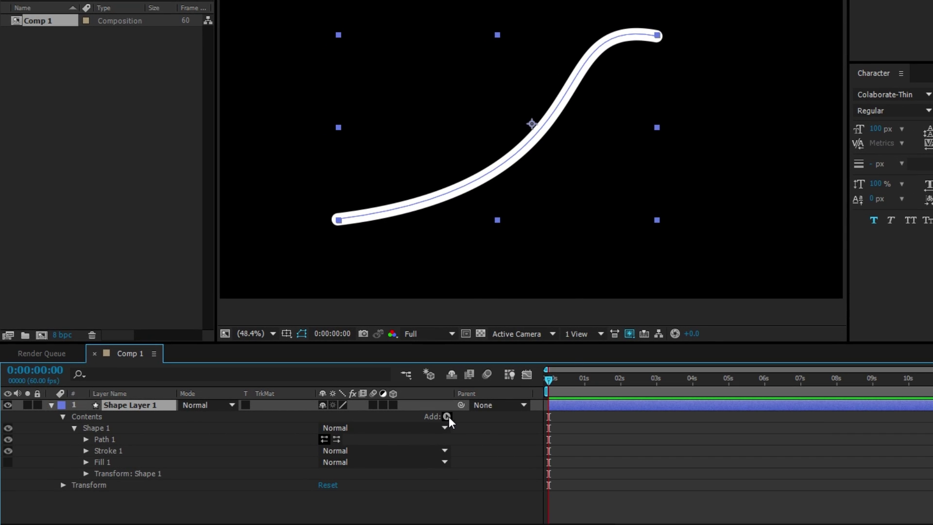
pyautogui.click(446, 416)
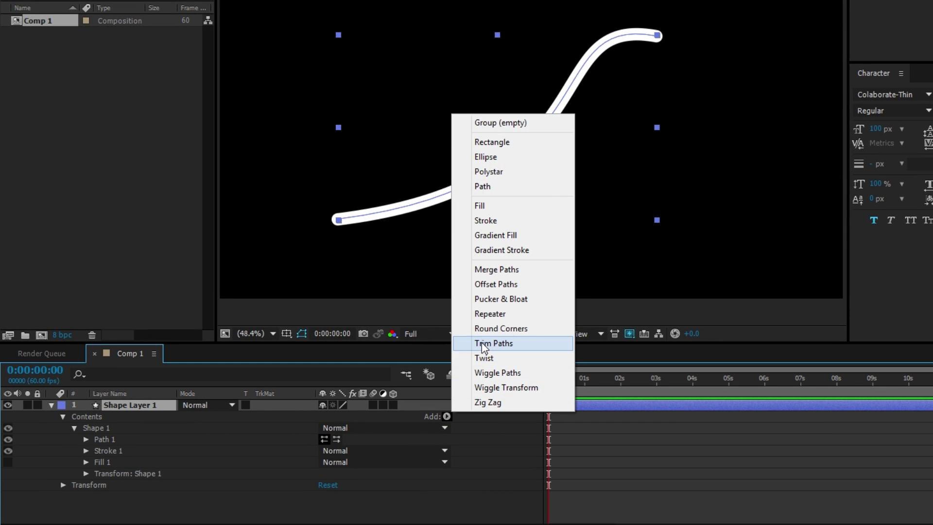
pyautogui.click(504, 346)
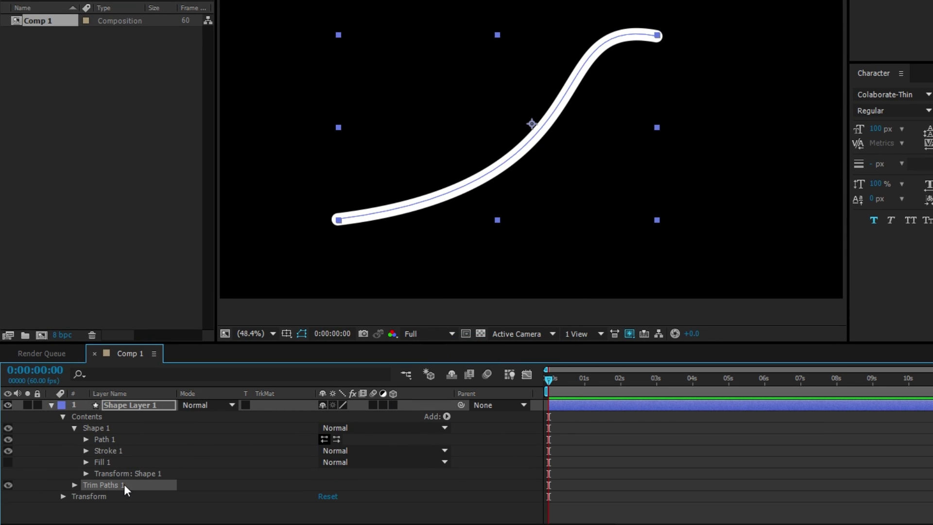
pyautogui.hotkey('ctrl', 'shift', 'a')
# Trim the Trim Paths End down to 0% so the stroke is hidden.
pyautogui.click(75, 486)
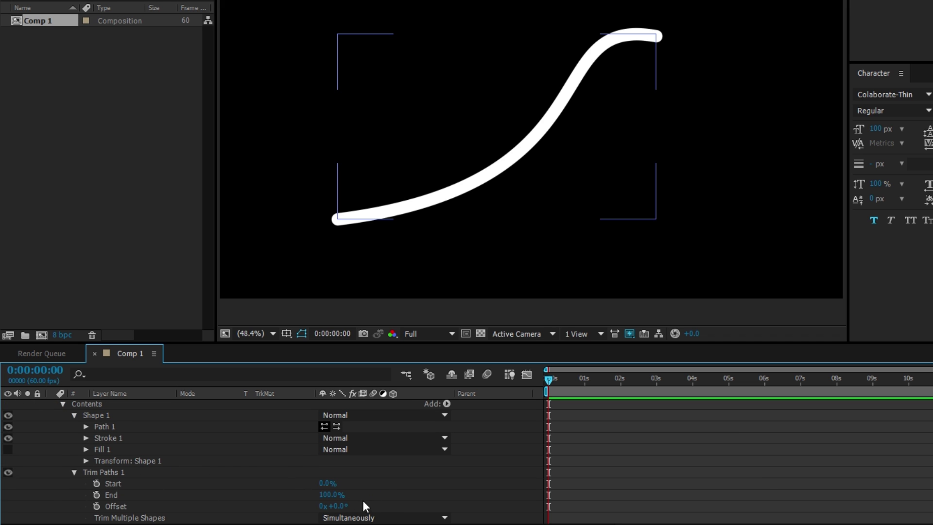
pyautogui.moveTo(331, 496)
pyautogui.mouseDown()
pyautogui.moveTo(296, 497)
pyautogui.moveTo(308, 501)
pyautogui.mouseUp()
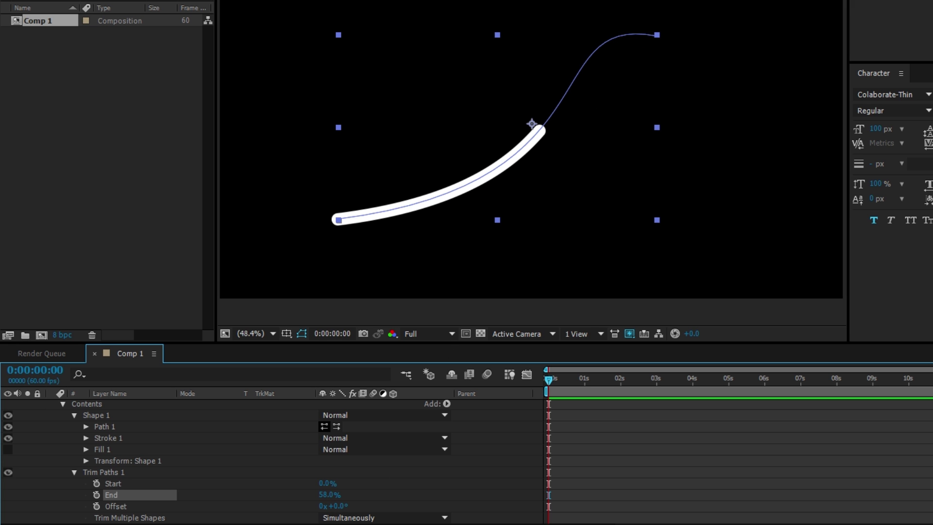
pyautogui.moveTo(320, 502)
pyautogui.mouseDown()
pyautogui.moveTo(299, 500)
pyautogui.moveTo(364, 519)
pyautogui.mouseUp()
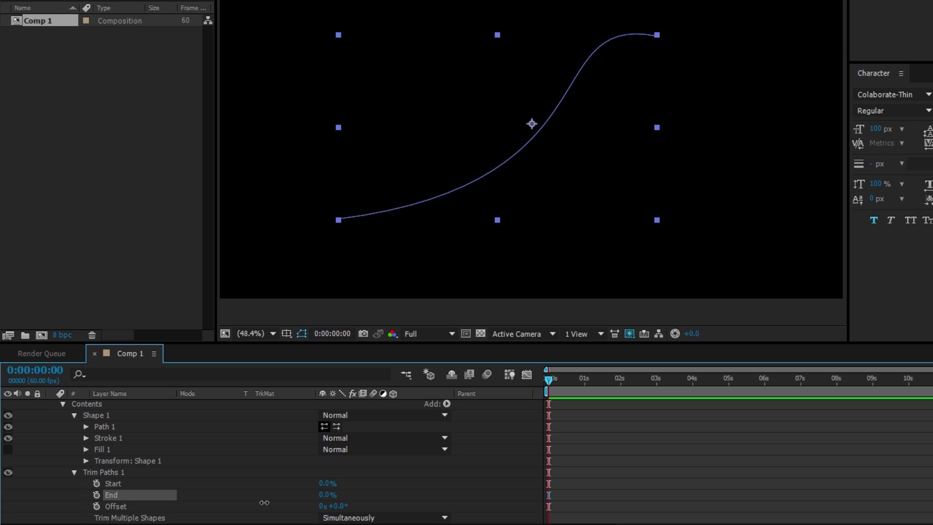
pyautogui.moveTo(264, 503)
pyautogui.mouseDown()
pyautogui.moveTo(377, 497)
pyautogui.moveTo(260, 508)
pyautogui.mouseUp()
# Keyframe Trim Paths End from 0% at frame 0 to 100% at about one second, then preview.
pyautogui.click(96, 495)
pyautogui.moveTo(334, 506)
pyautogui.mouseDown()
pyautogui.moveTo(354, 508)
pyautogui.moveTo(343, 495)
pyautogui.moveTo(352, 495)
pyautogui.mouseUp()
pyautogui.hotkey('ctrl', 'z')
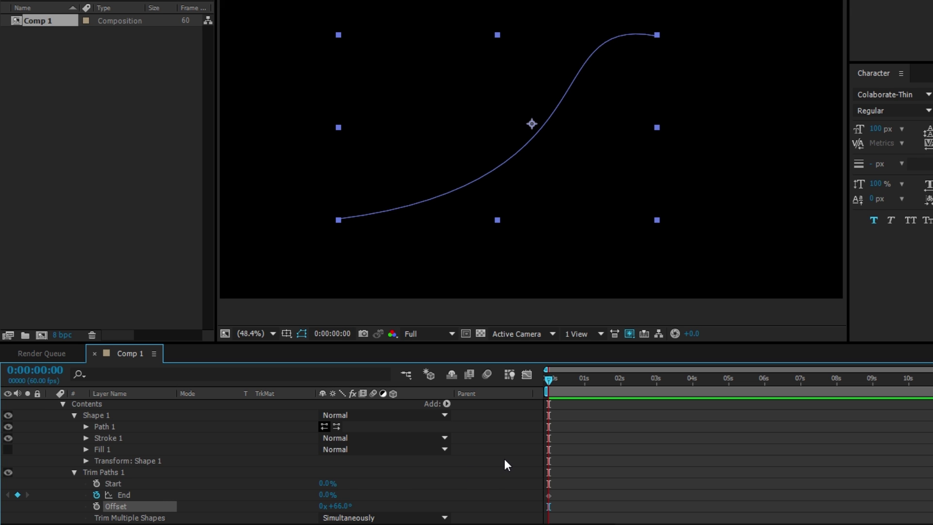
pyautogui.hotkey('ctrl', 'z')
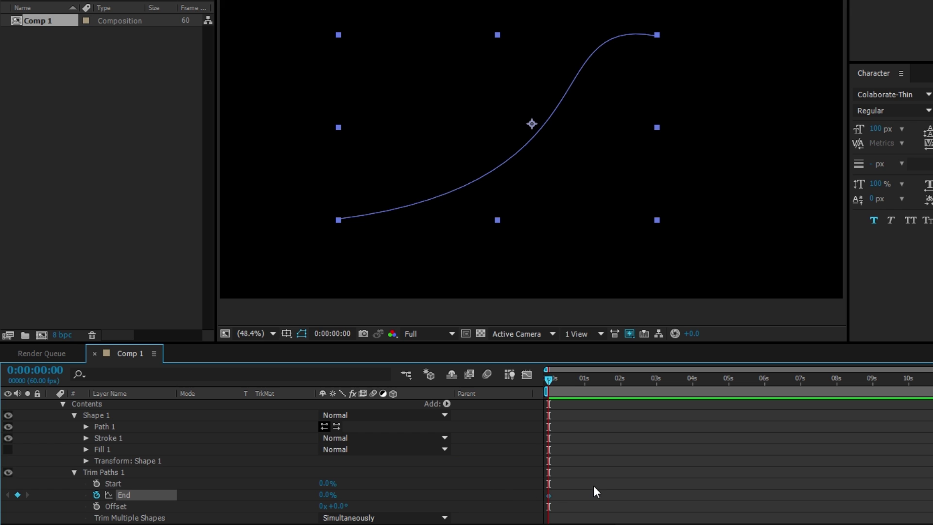
pyautogui.hotkey('ctrl', 'z')
pyautogui.hotkey('ctrl', 'z')
pyautogui.hotkey('ctrl', 'z')
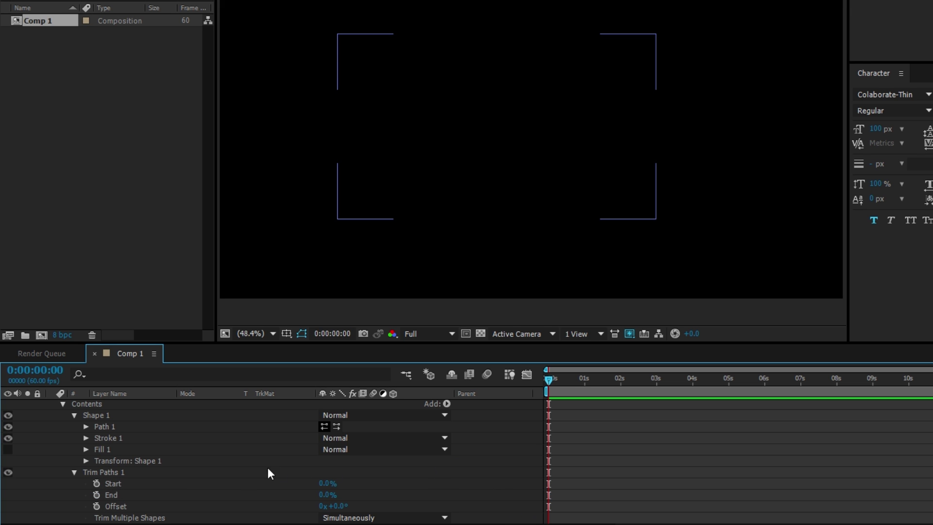
pyautogui.click(96, 495)
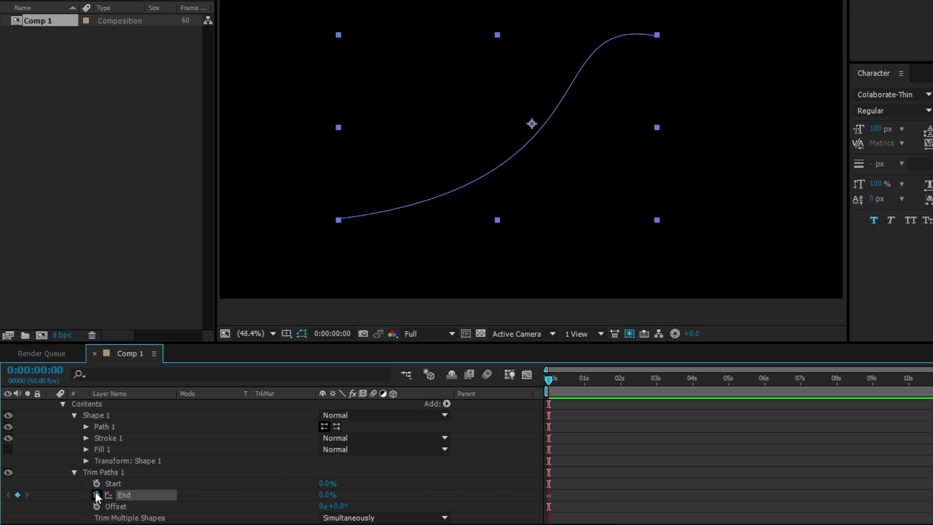
pyautogui.click(581, 391)
pyautogui.moveTo(318, 495); pyautogui.dragTo(422, 495)
pyautogui.click(621, 441)
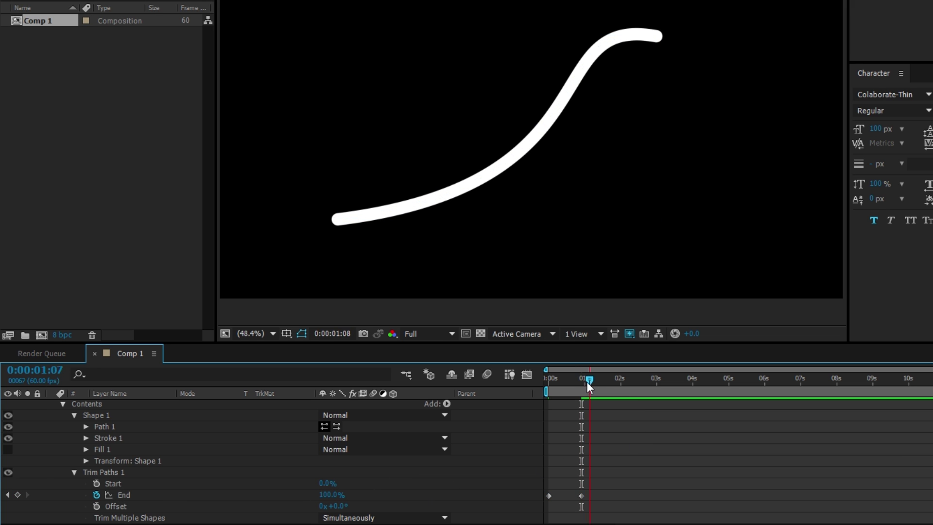
pyautogui.moveTo(587, 381); pyautogui.dragTo(515, 404)
pyautogui.press('space')
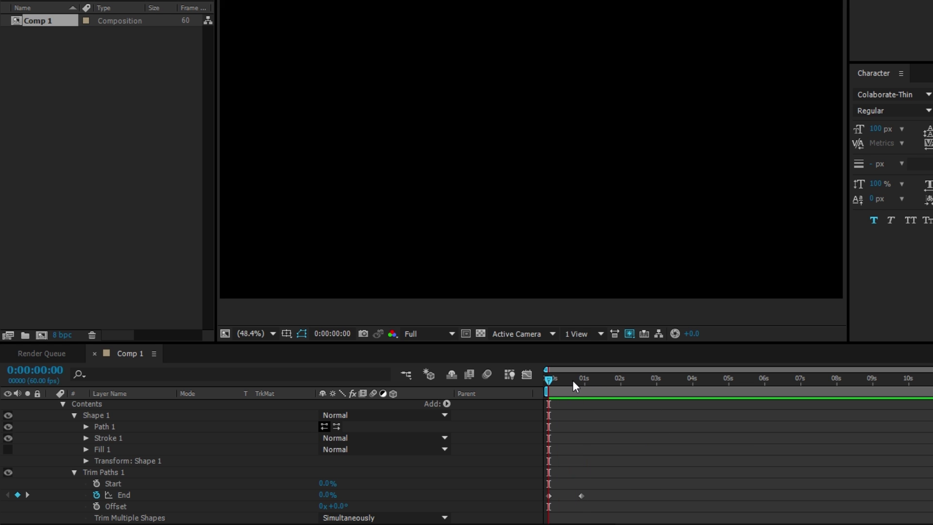
# Keyframe Trim Paths Start to ramp up to about 100%, trailing End, then preview the draw-on and draw-off.
pyautogui.moveTo(555, 383); pyautogui.dragTo(564, 383)
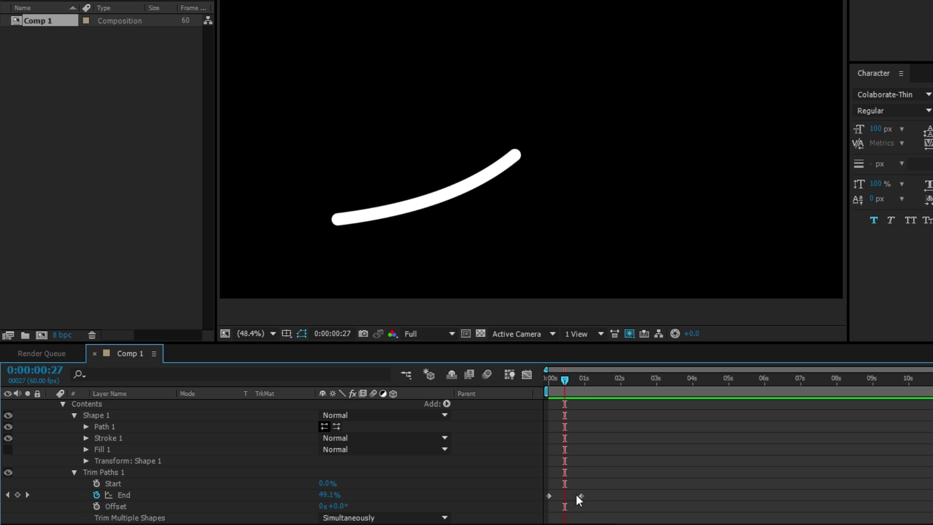
pyautogui.click(96, 483)
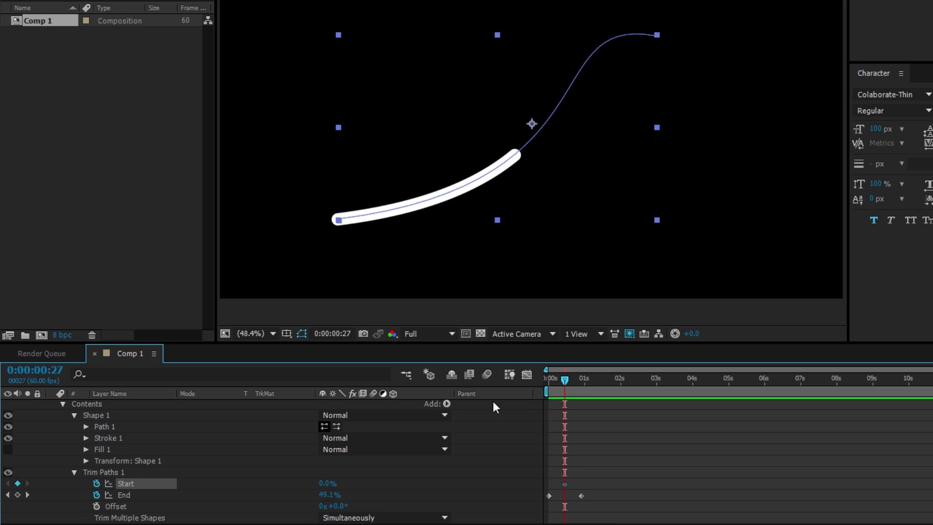
pyautogui.moveTo(567, 379); pyautogui.dragTo(591, 385)
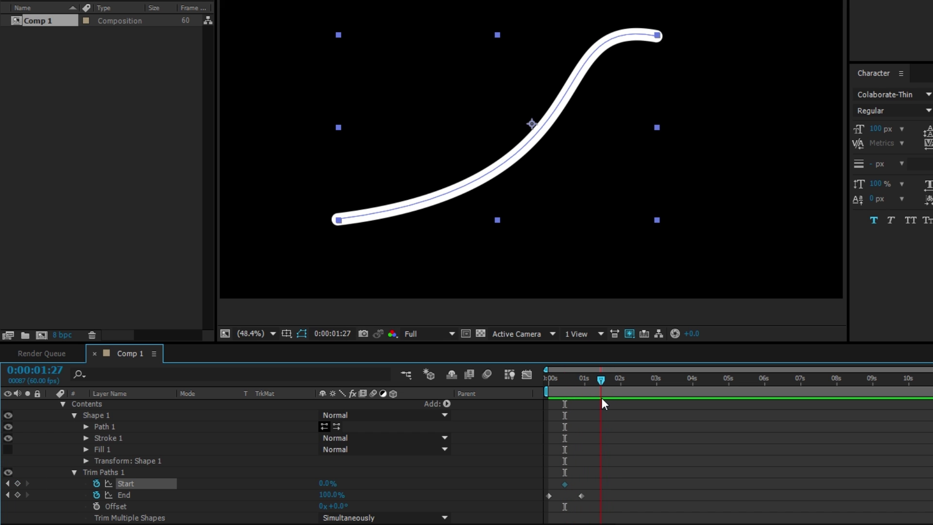
pyautogui.moveTo(334, 484); pyautogui.dragTo(455, 488)
pyautogui.moveTo(594, 389); pyautogui.dragTo(514, 389)
pyautogui.press('space')
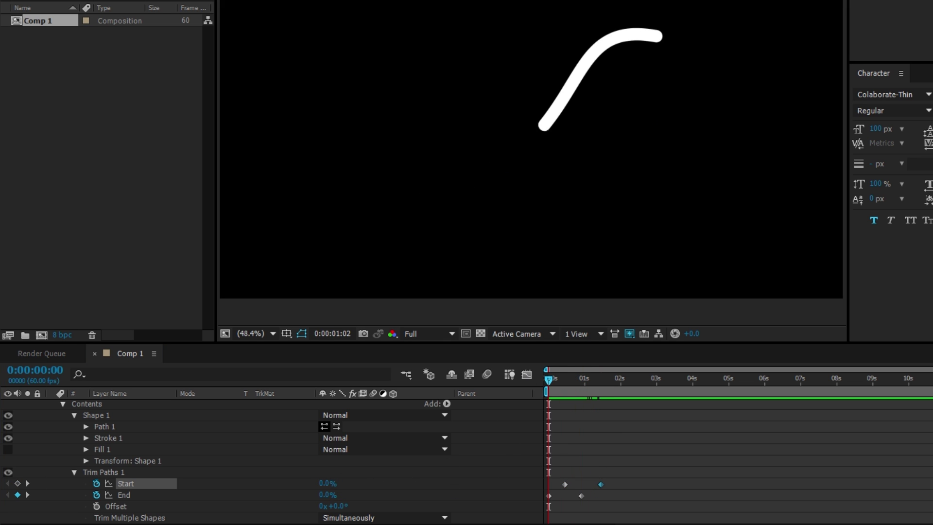
pyautogui.press('space')
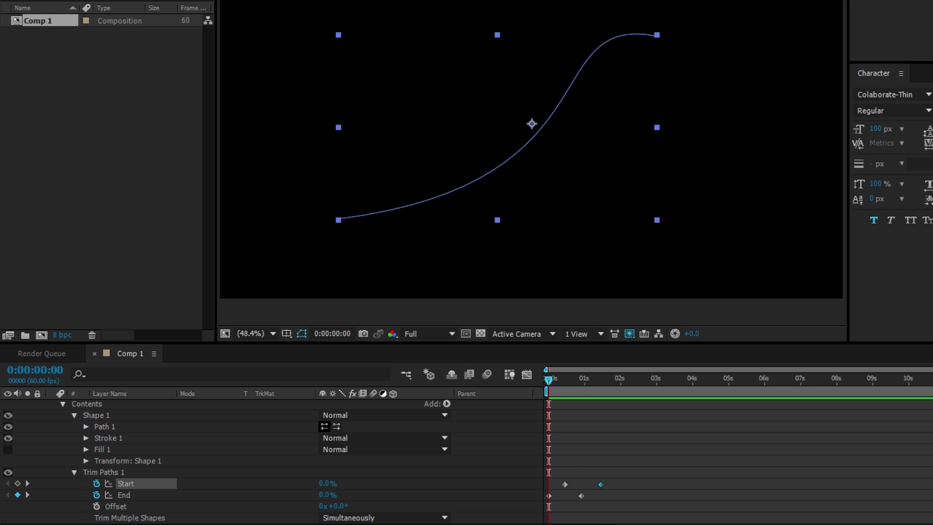
# Apply Easy Ease (F9) to all four Trim Paths keyframes.
pyautogui.moveTo(672, 443); pyautogui.dragTo(470, 524)
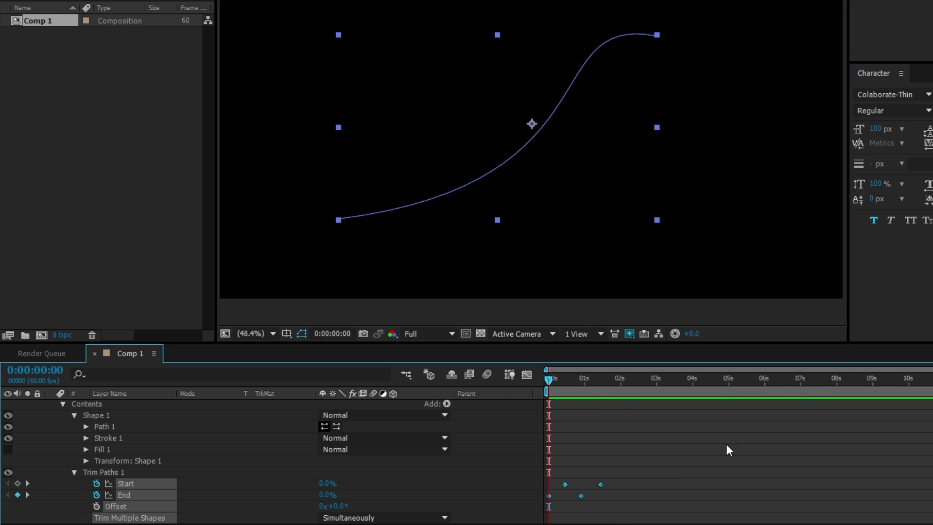
pyautogui.moveTo(686, 453); pyautogui.dragTo(489, 523)
pyautogui.press('F9')
# Show the eased keyframes as speed curves in the Graph Editor, zoomed in.
pyautogui.click(528, 374)
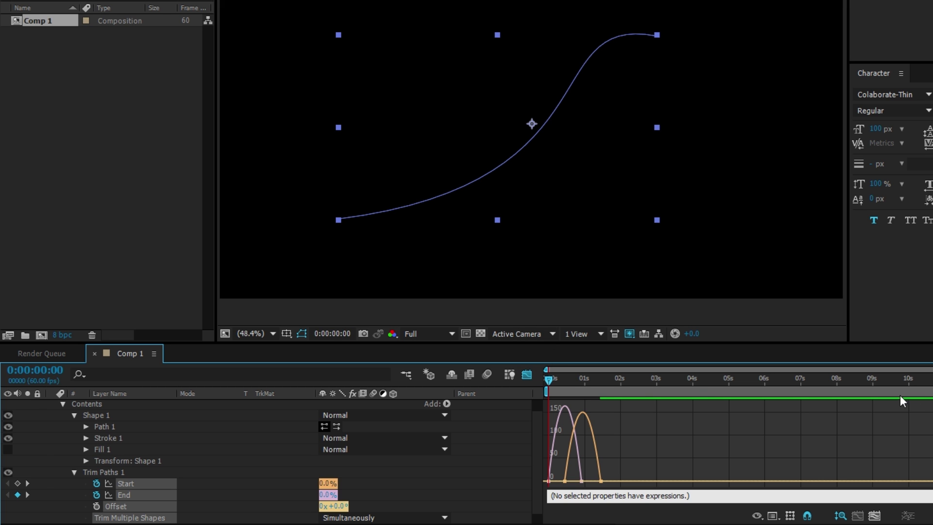
pyautogui.click(527, 374)
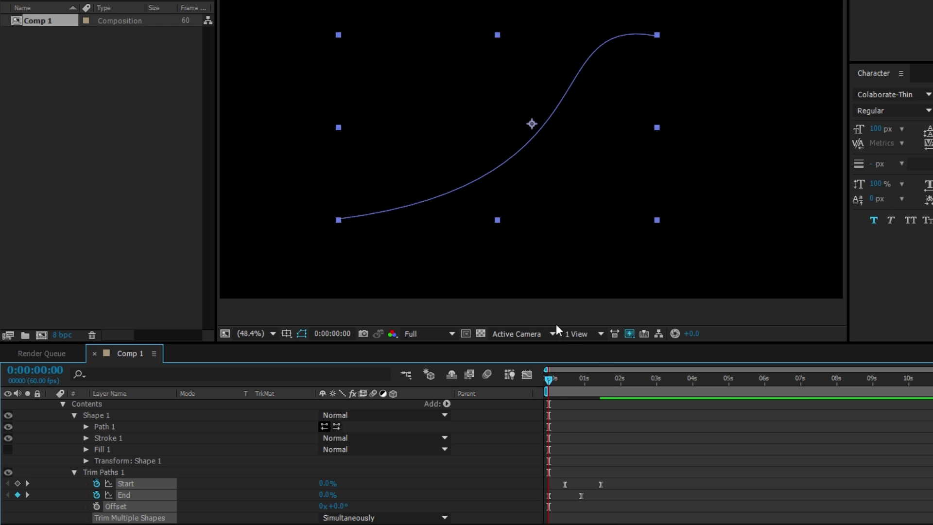
pyautogui.click(528, 374)
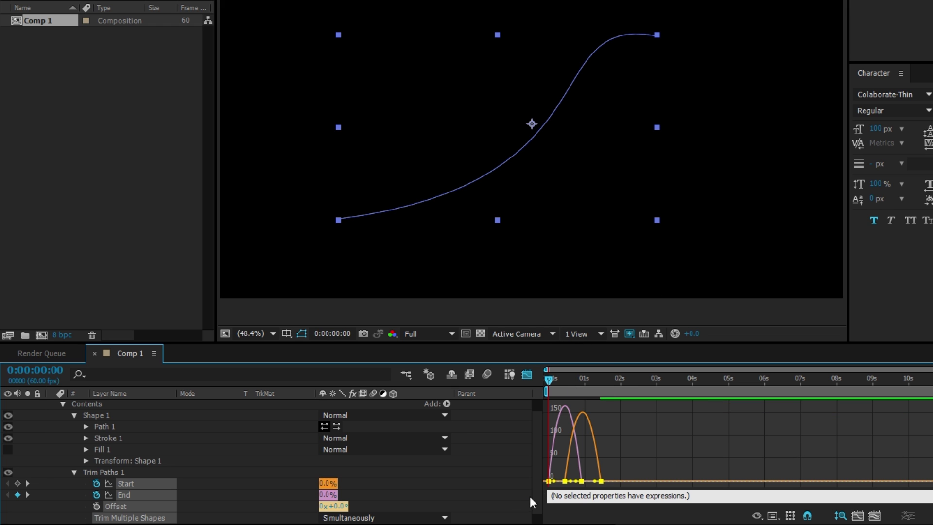
pyautogui.press('=')
pyautogui.press('=')
pyautogui.press('=')
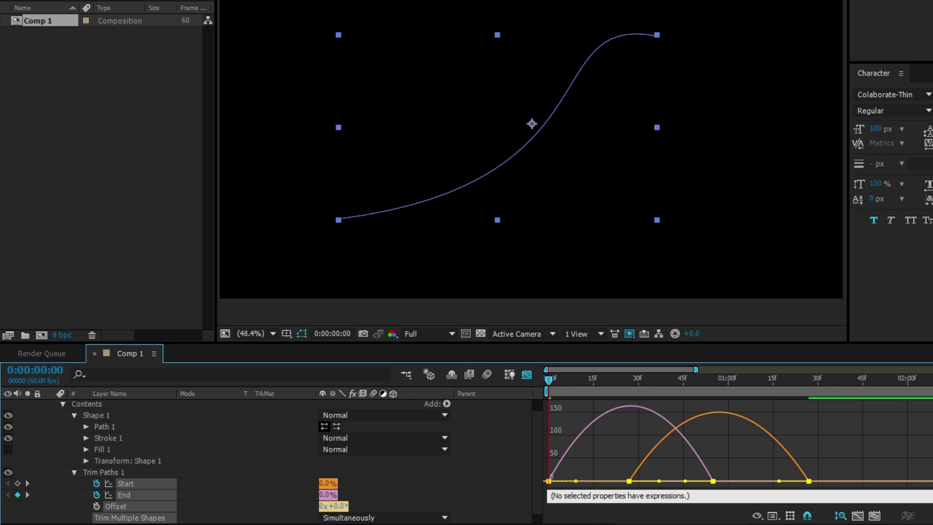
pyautogui.click(772, 516)
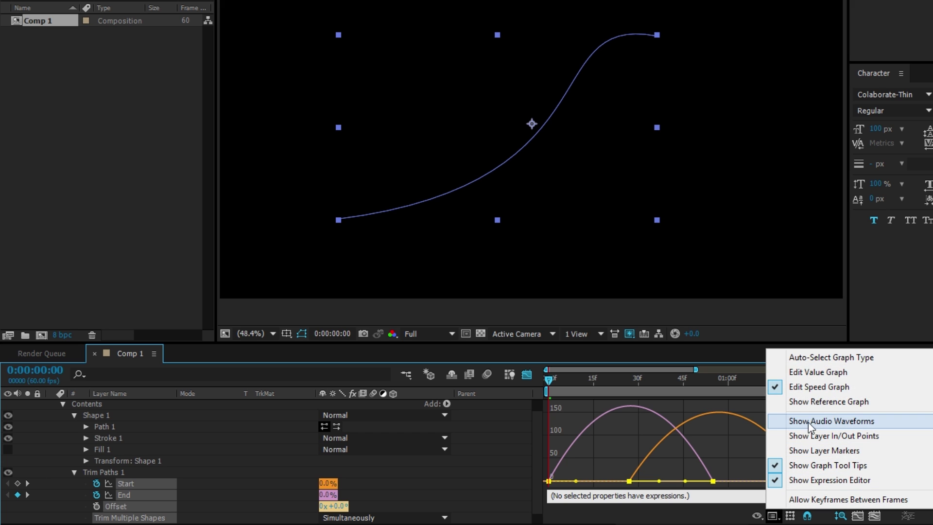
pyautogui.click(829, 372)
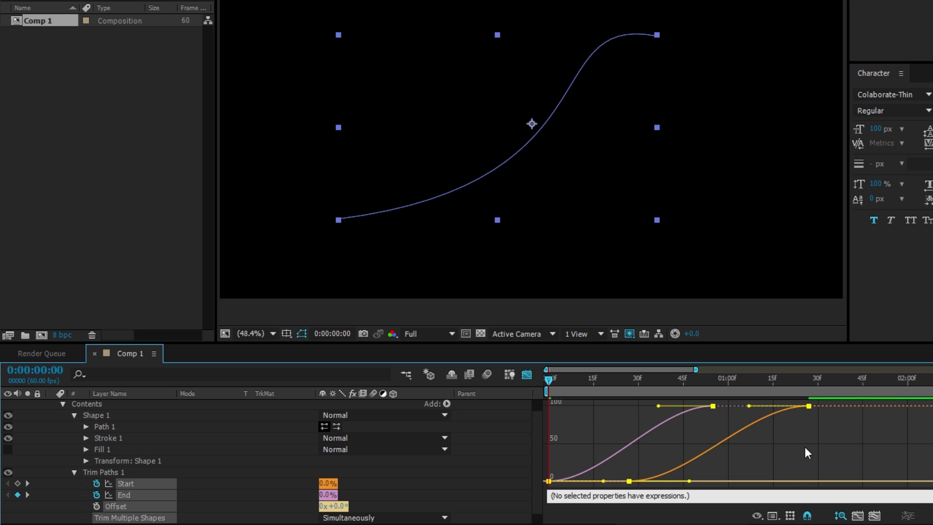
pyautogui.click(773, 515)
pyautogui.click(809, 387)
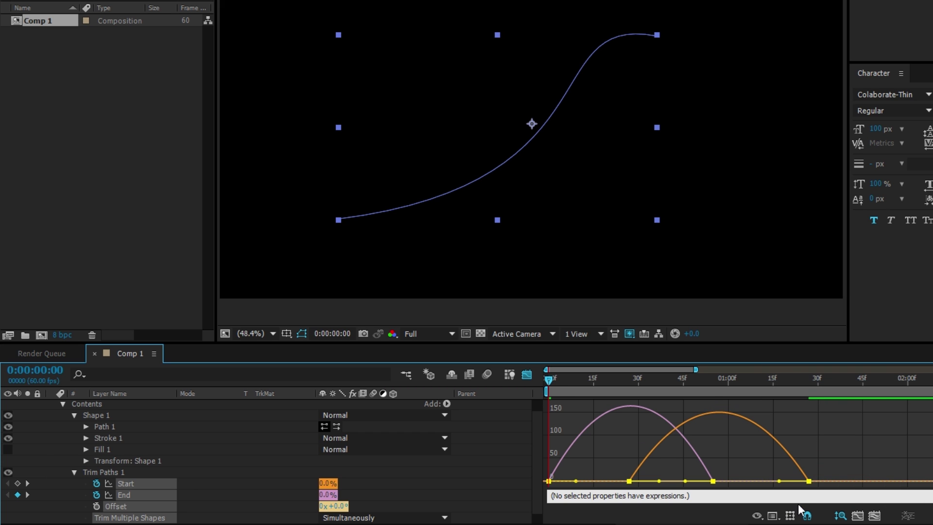
pyautogui.click(773, 515)
pyautogui.click(777, 515)
pyautogui.click(777, 515)
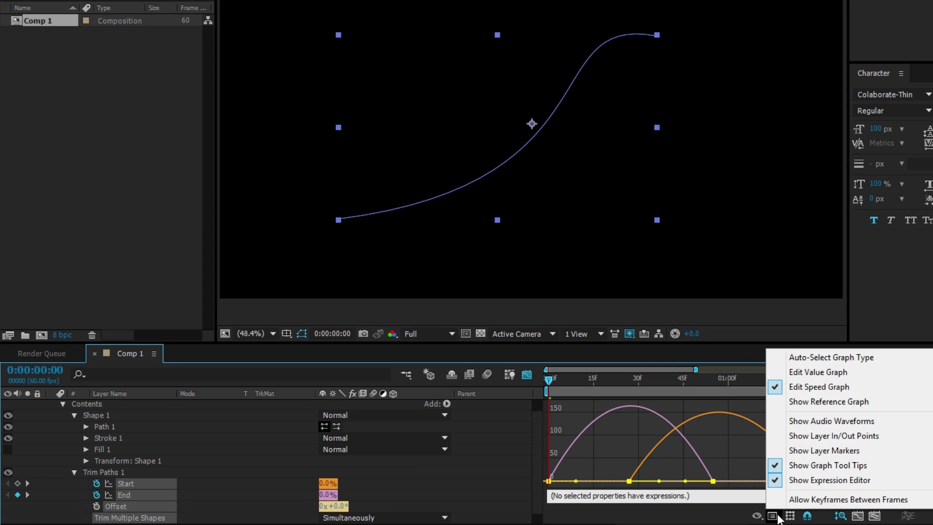
# Drag the End curve's ease influence handles to sharpen its speed peak, then preview.
pyautogui.click(700, 520)
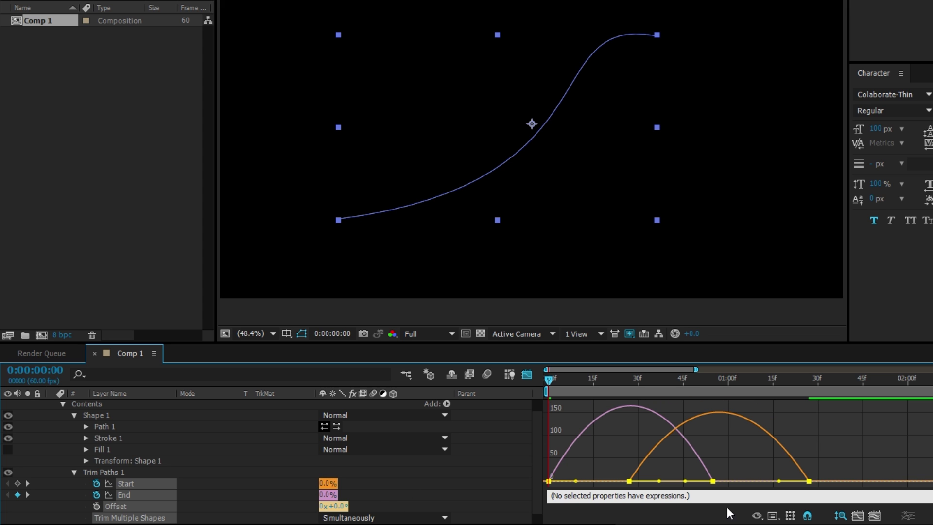
pyautogui.moveTo(779, 481); pyautogui.dragTo(727, 482)
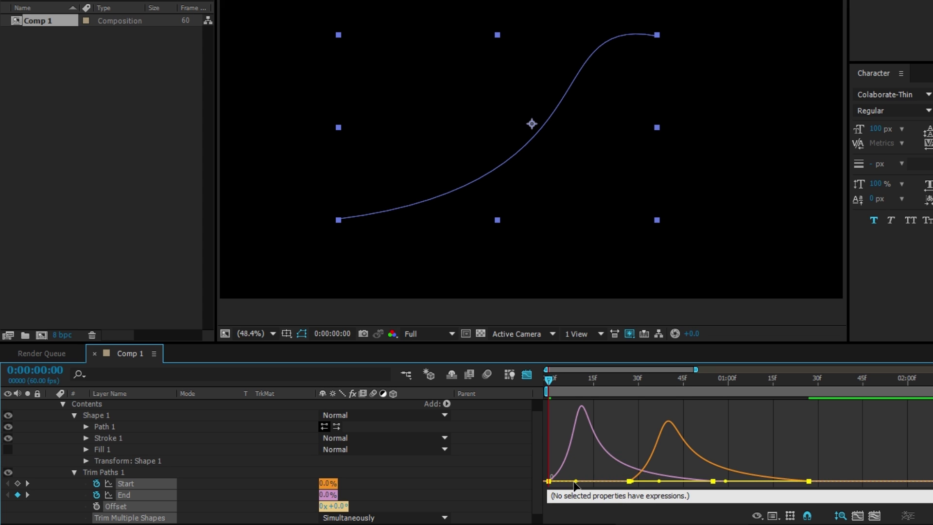
pyautogui.moveTo(576, 481); pyautogui.dragTo(619, 481)
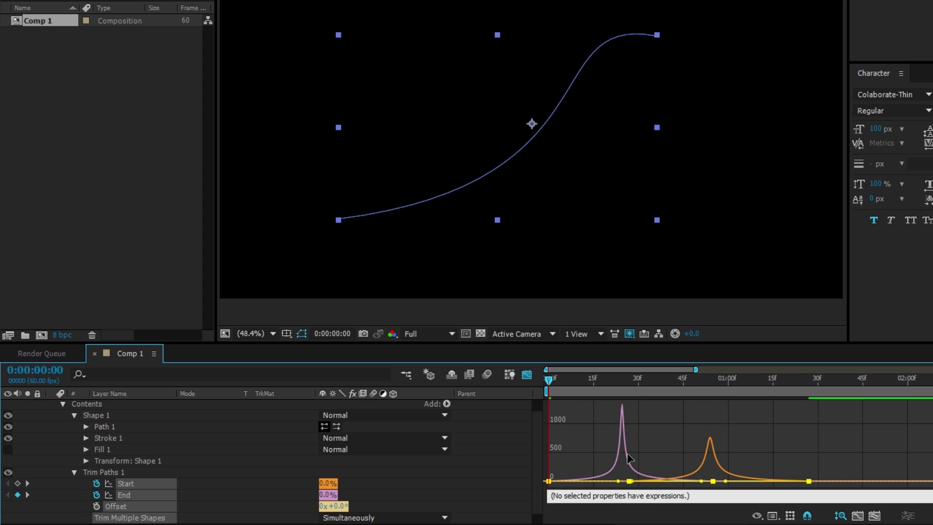
pyautogui.moveTo(622, 375); pyautogui.dragTo(544, 391)
pyautogui.press('space')
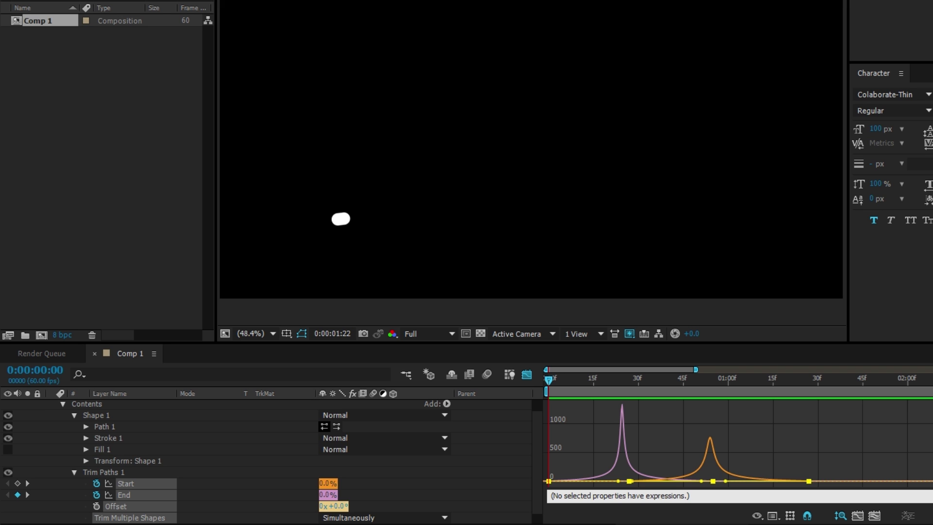
pyautogui.press('space')
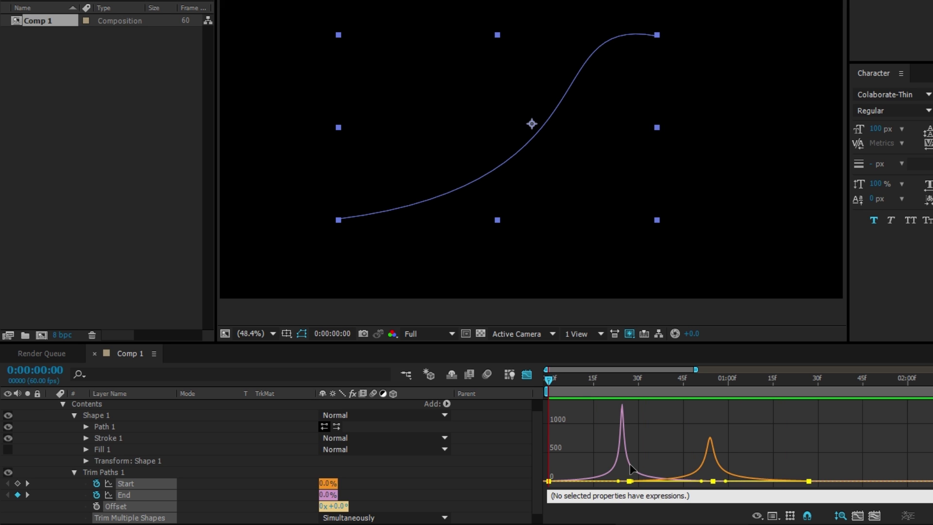
# Shift the End speed peak earlier and lengthen the Start keyframe's ease influence, then preview.
pyautogui.moveTo(583, 379)
pyautogui.mouseDown()
pyautogui.moveTo(585, 386)
pyautogui.moveTo(785, 405)
pyautogui.moveTo(806, 384)
pyautogui.mouseUp()
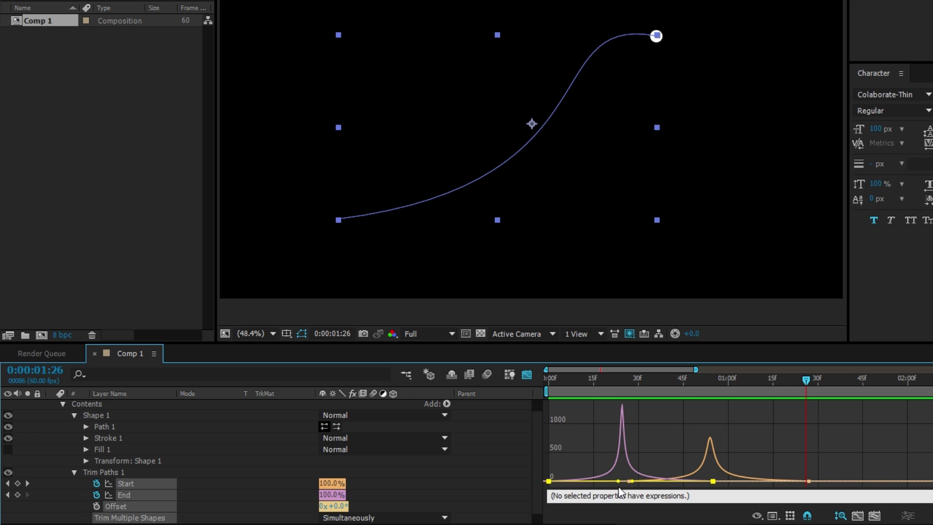
pyautogui.moveTo(618, 481); pyautogui.dragTo(641, 481)
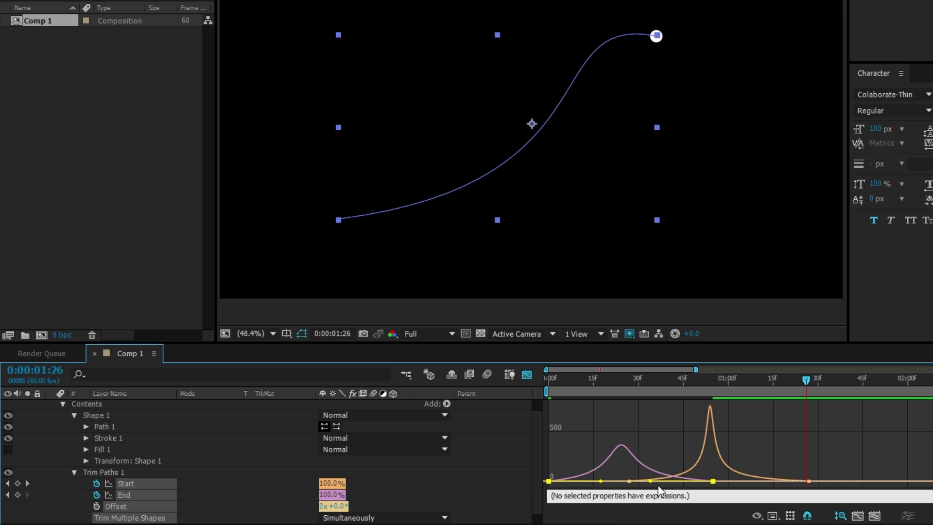
pyautogui.click(706, 423)
pyautogui.moveTo(700, 484); pyautogui.dragTo(750, 486)
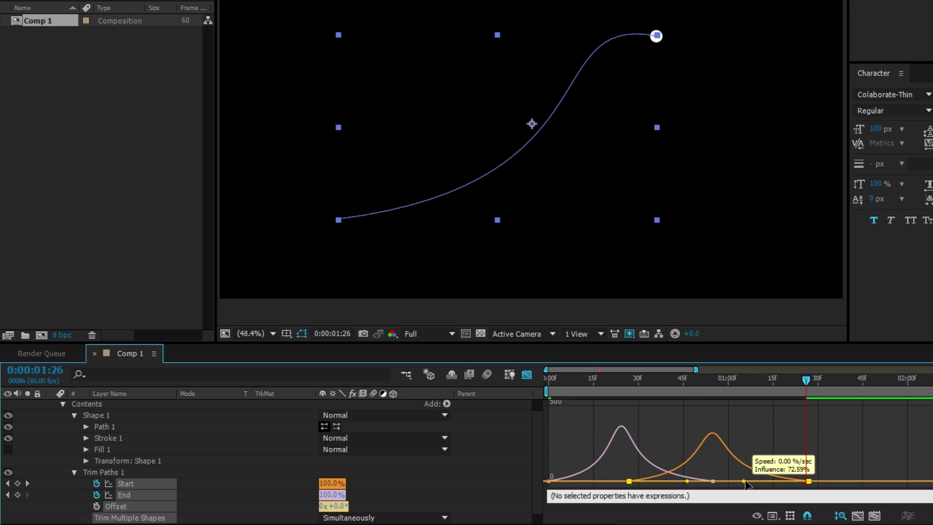
pyautogui.press('Home')
pyautogui.press('space')
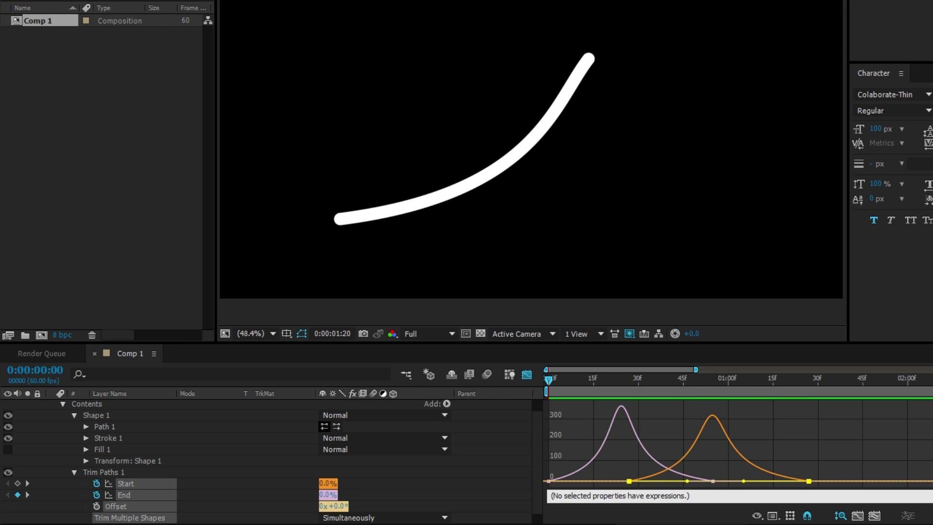
pyautogui.press('space')
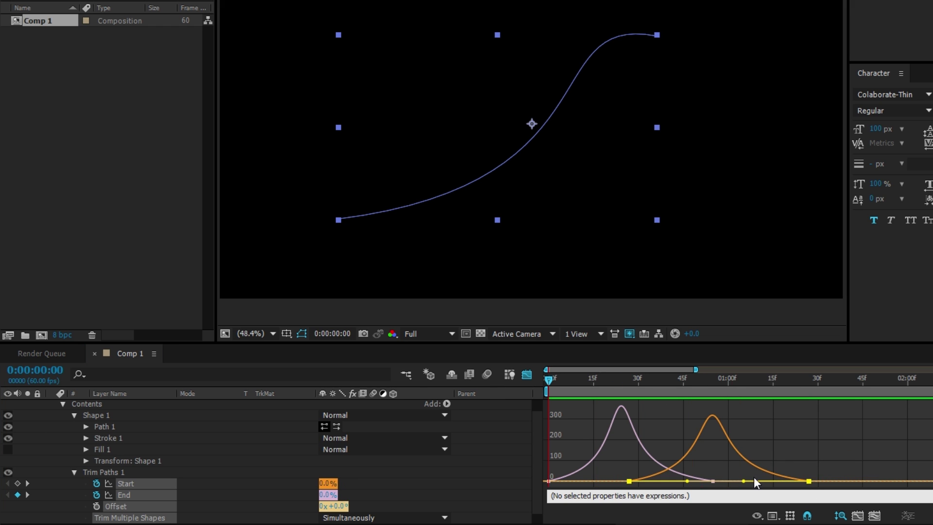
# Fine-tune the End and Start influence handles so both curves spike early and taper, then preview.
pyautogui.click(608, 434)
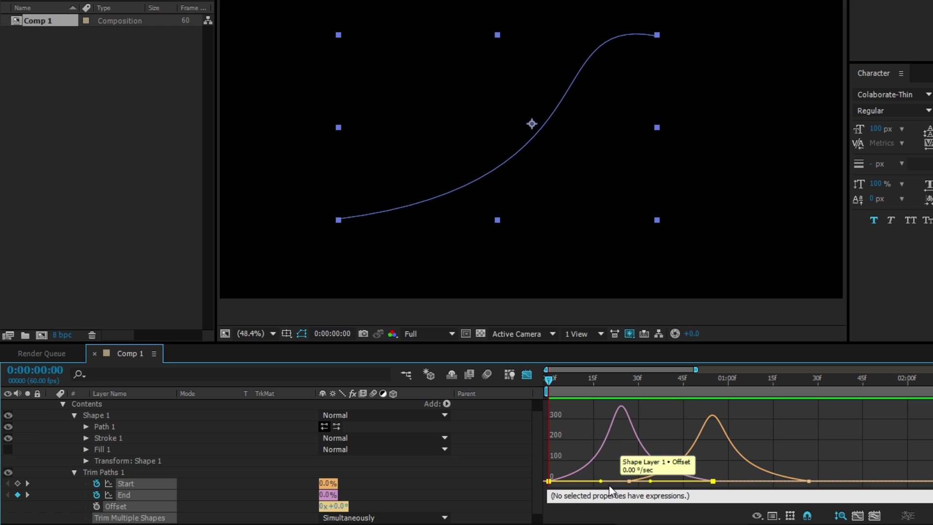
pyautogui.moveTo(601, 481); pyautogui.dragTo(562, 485)
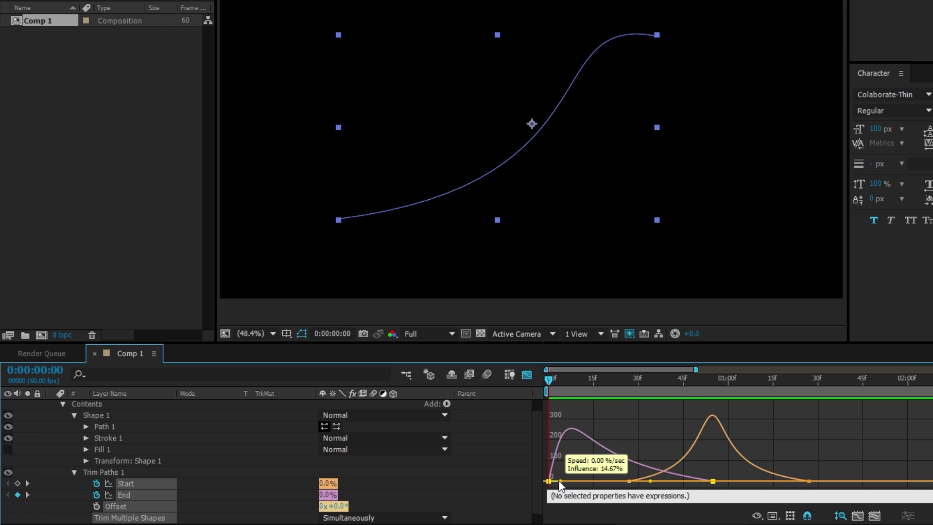
pyautogui.click(632, 474)
pyautogui.click(637, 466)
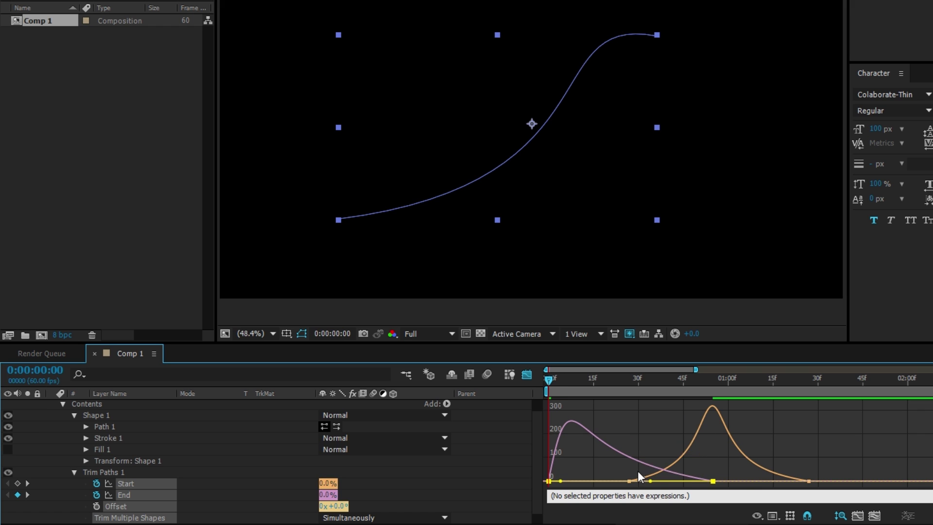
pyautogui.moveTo(650, 481); pyautogui.dragTo(623, 480)
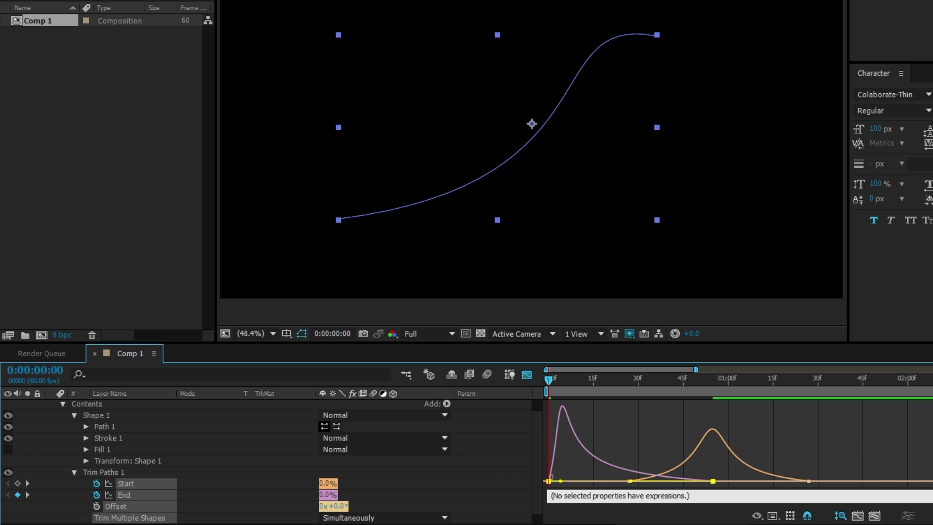
pyautogui.click(735, 462)
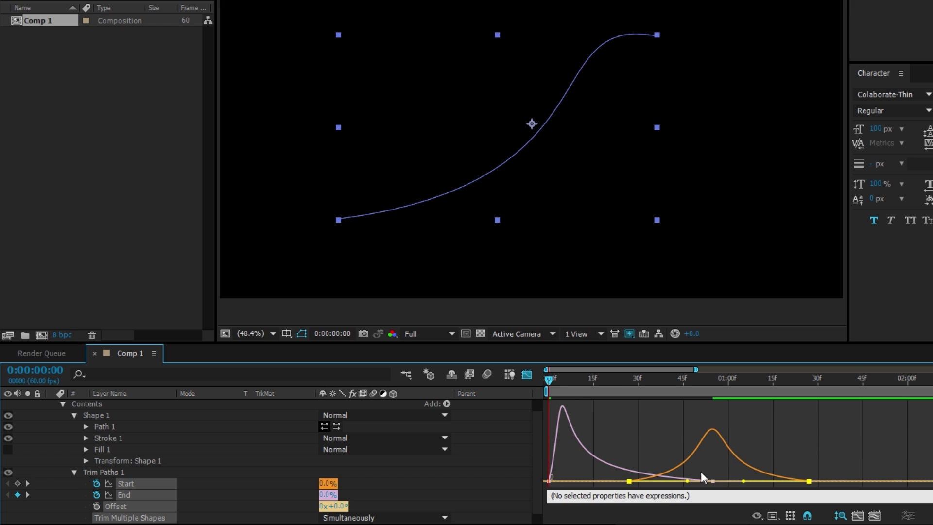
pyautogui.moveTo(690, 481); pyautogui.dragTo(642, 481)
pyautogui.moveTo(745, 482); pyautogui.dragTo(718, 481)
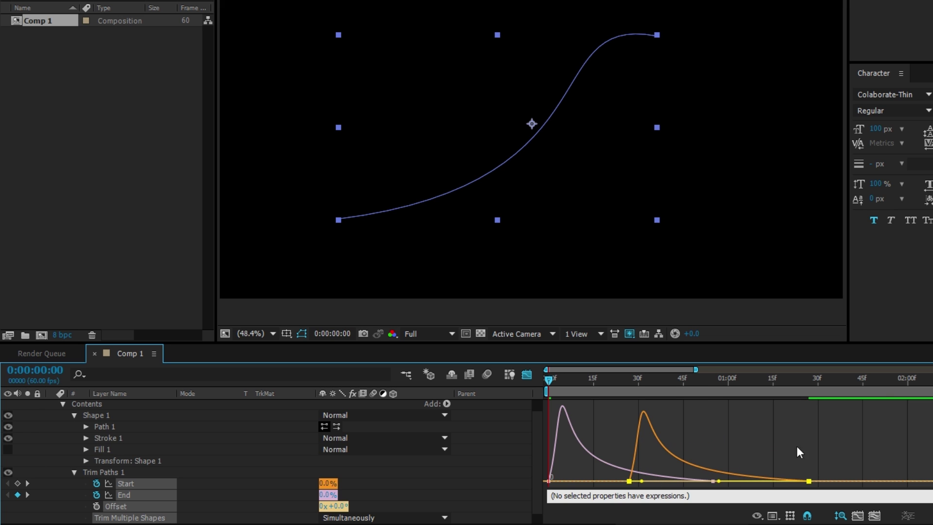
pyautogui.press('space')
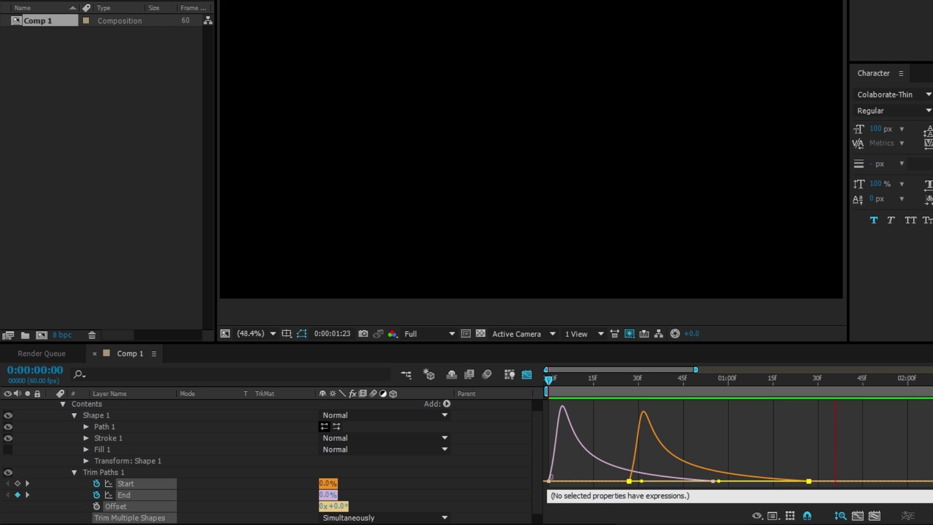
pyautogui.press('space')
pyautogui.press('space')
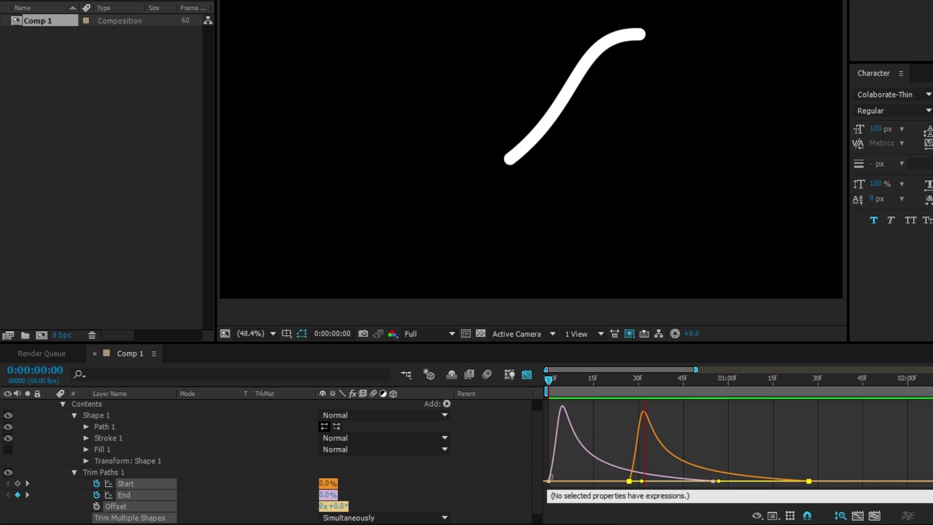
pyautogui.press('space')
# Set Stroke 1's width to 0 and keyframe it at frame 0.
pyautogui.click(521, 361)
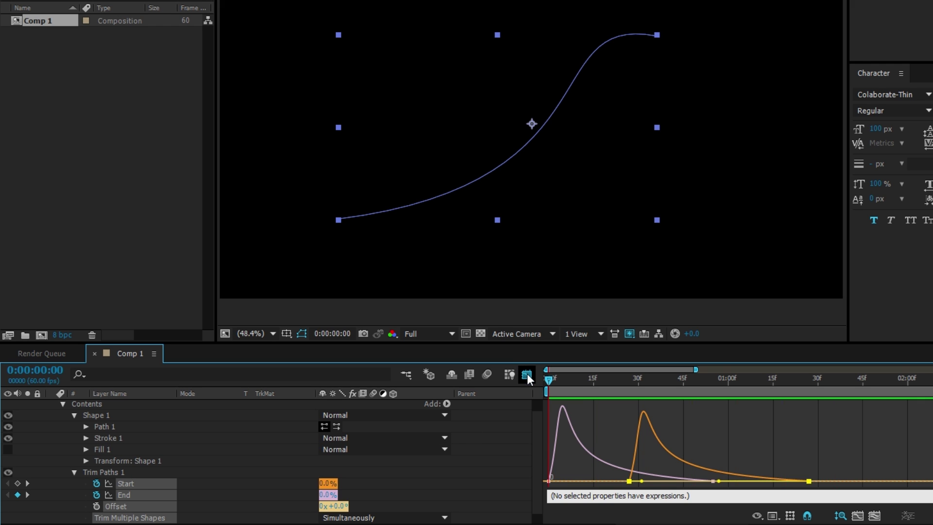
pyautogui.click(527, 374)
pyautogui.click(130, 449)
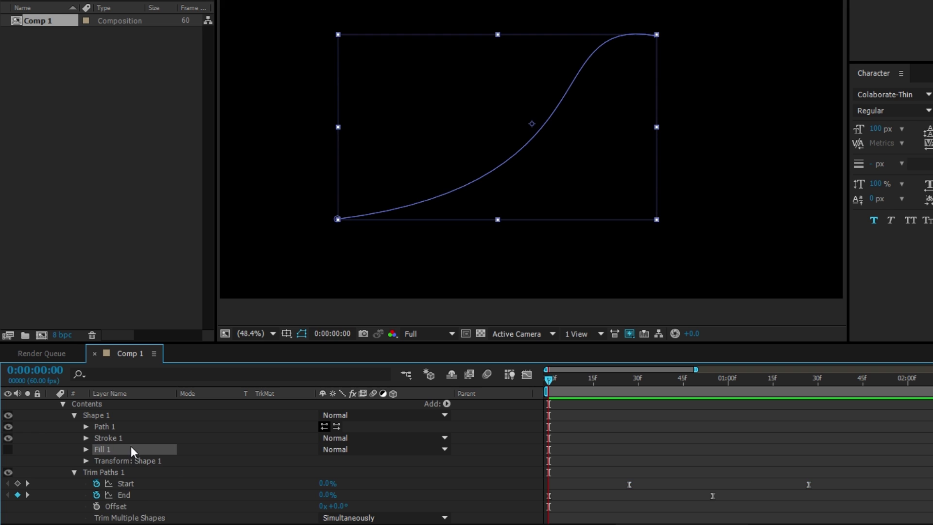
pyautogui.click(85, 438)
pyautogui.moveTo(330, 476); pyautogui.dragTo(81, 479)
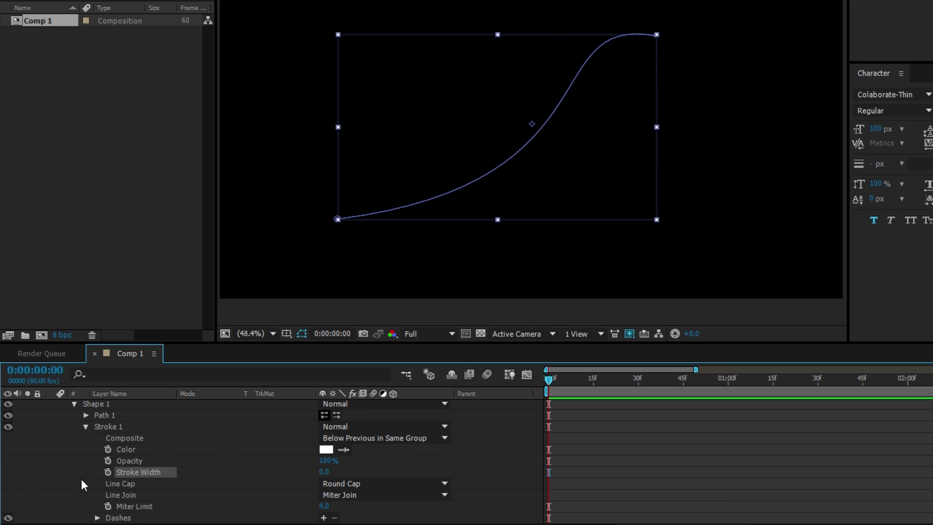
pyautogui.click(254, 471)
pyautogui.click(112, 471)
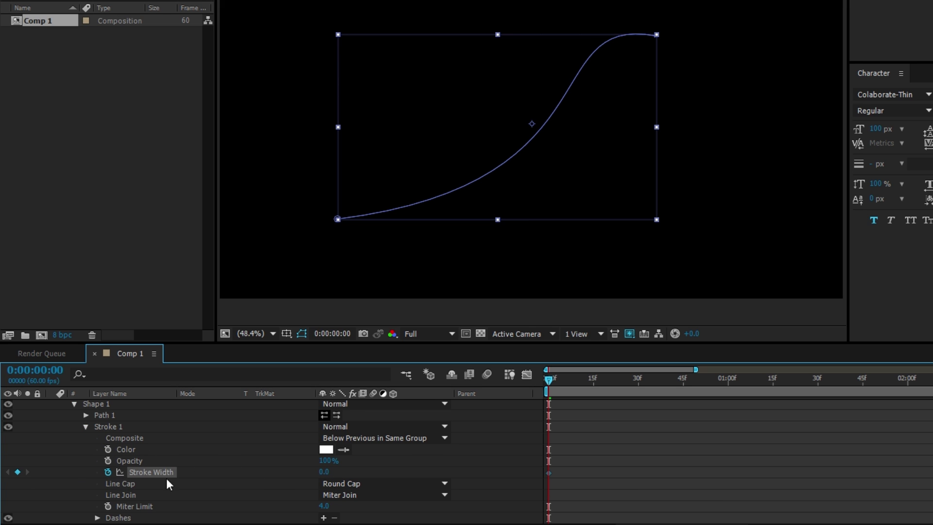
# Widen the stroke to 39 at frame 43, thin it back to 0 at 1:27, and play back.
pyautogui.scroll(-6, 591, 457)
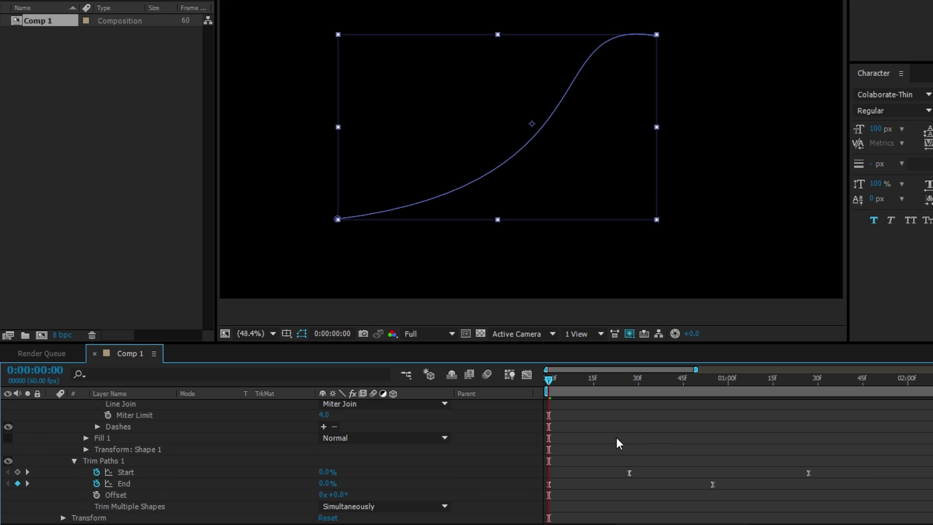
pyautogui.click(678, 381)
pyautogui.scroll(8, 680, 449)
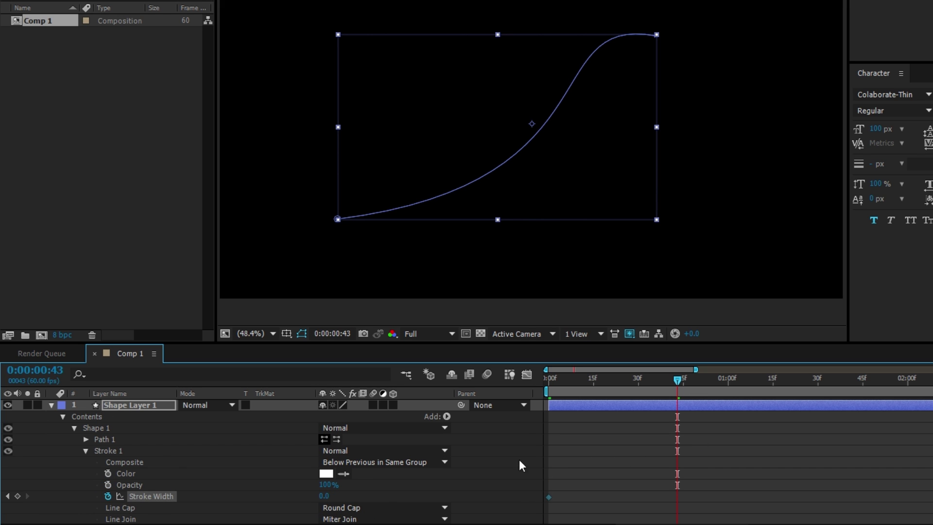
pyautogui.moveTo(323, 496)
pyautogui.mouseDown()
pyautogui.moveTo(359, 494)
pyautogui.moveTo(350, 494)
pyautogui.mouseUp()
pyautogui.scroll(-5, 764, 476)
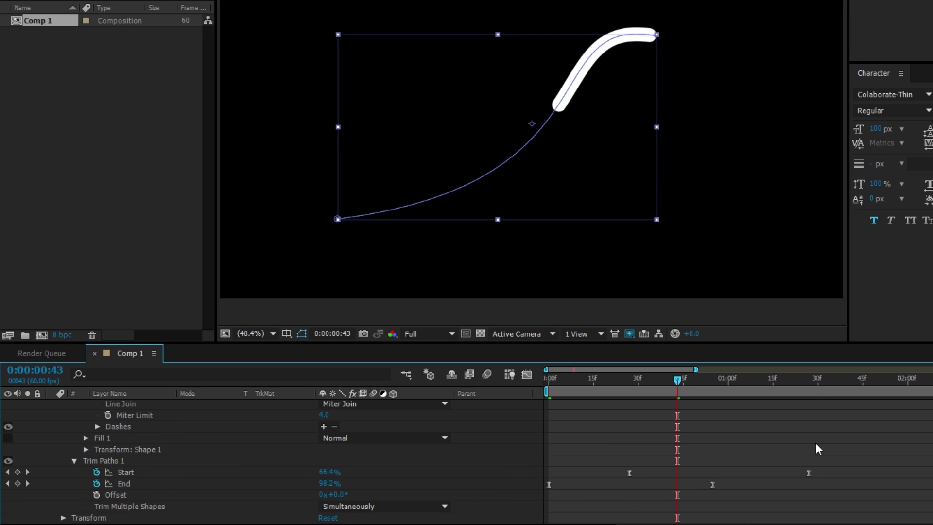
pyautogui.moveTo(816, 381); pyautogui.dragTo(809, 390)
pyautogui.scroll(5, 340, 452)
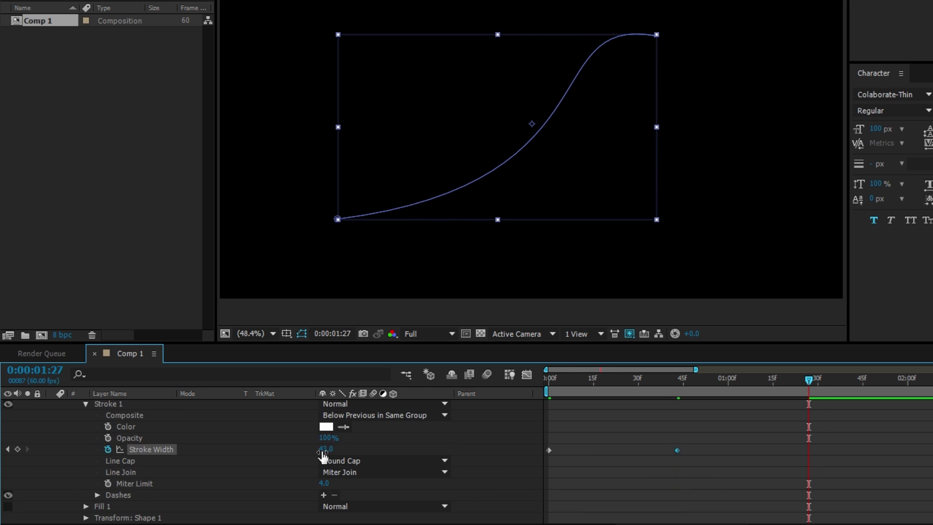
pyautogui.moveTo(325, 483); pyautogui.dragTo(309, 483)
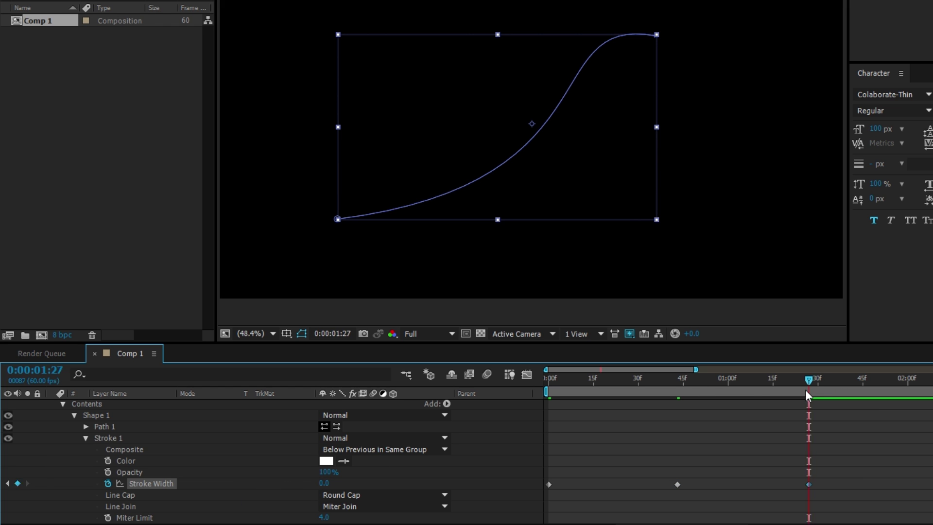
pyautogui.moveTo(805, 389)
pyautogui.mouseDown()
pyautogui.moveTo(699, 390)
pyautogui.moveTo(521, 413)
pyautogui.mouseUp()
pyautogui.press('space')
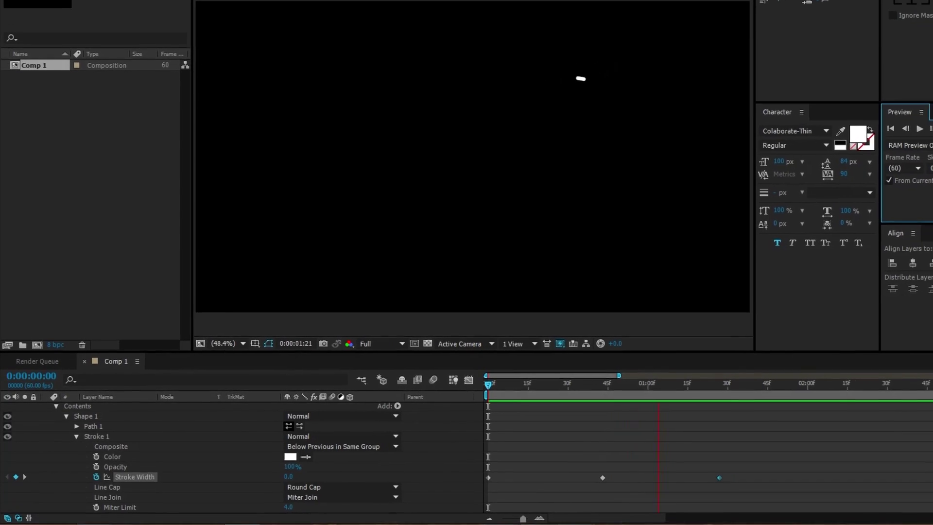
# Scrub the stroke animation to about 1:06, then RAM-preview it from the first frame.
pyautogui.press('space')
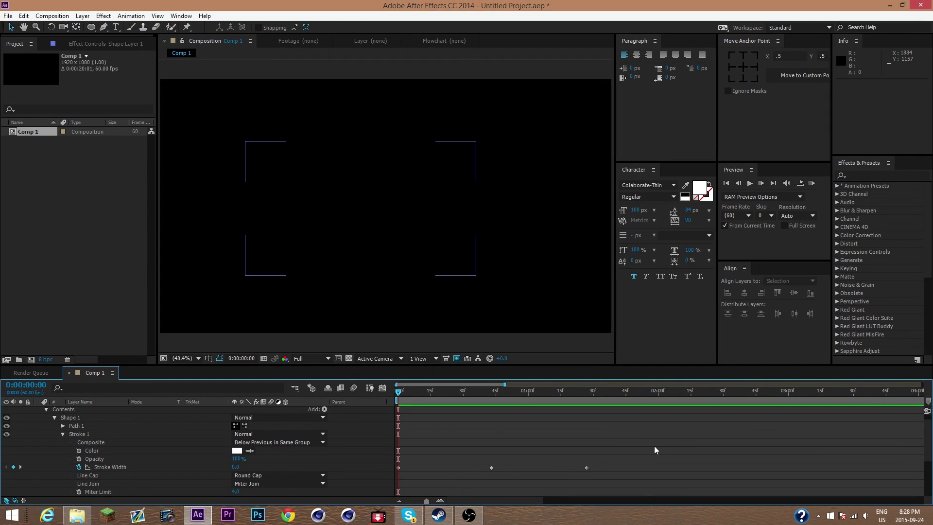
pyautogui.moveTo(404, 401); pyautogui.dragTo(599, 414)
pyautogui.press('Home')
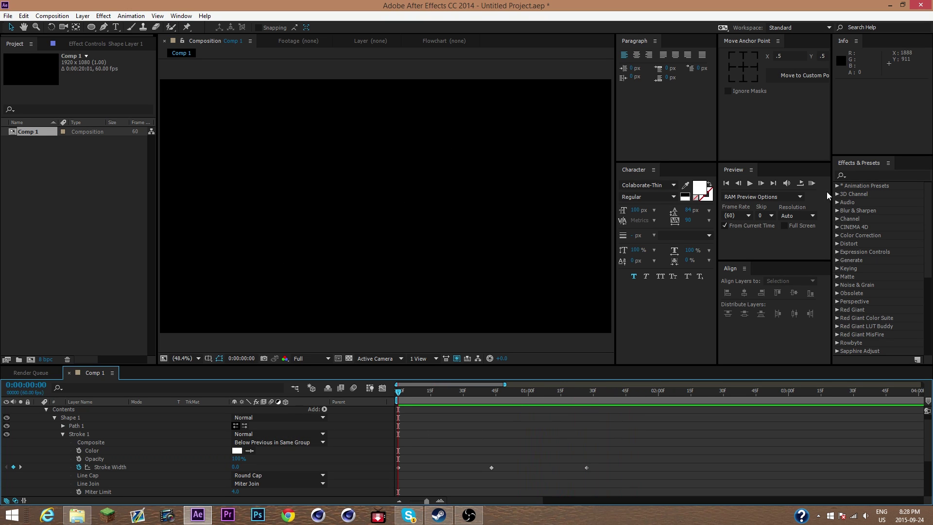
pyautogui.click(812, 183)
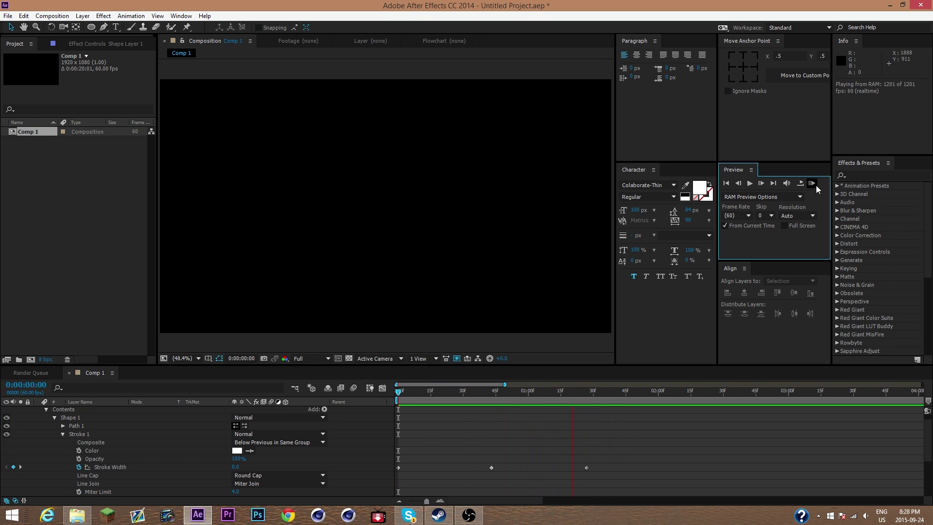
pyautogui.click(66, 427)
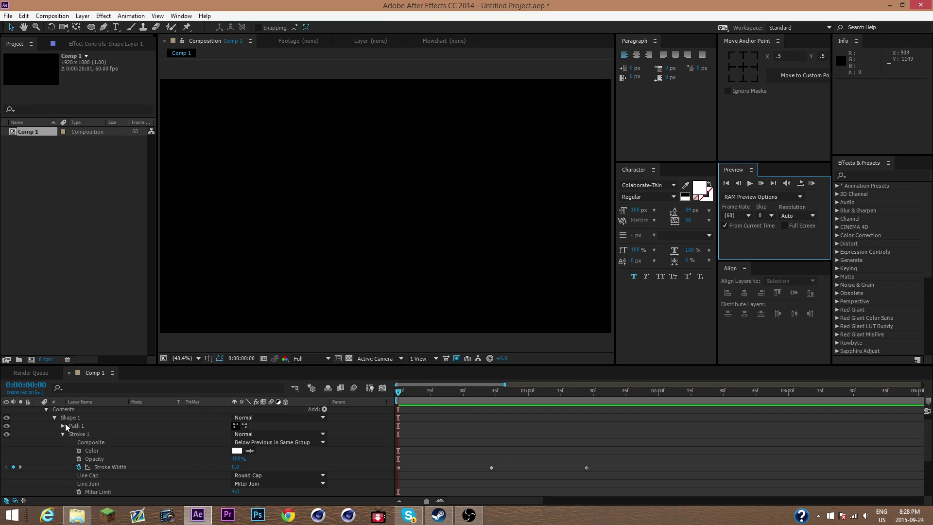
pyautogui.scroll(1, 66, 427)
# Copy Shape Layer 1 as Shape Layer 2 and rotate it to -124°.
pyautogui.click(38, 411)
pyautogui.click(72, 411)
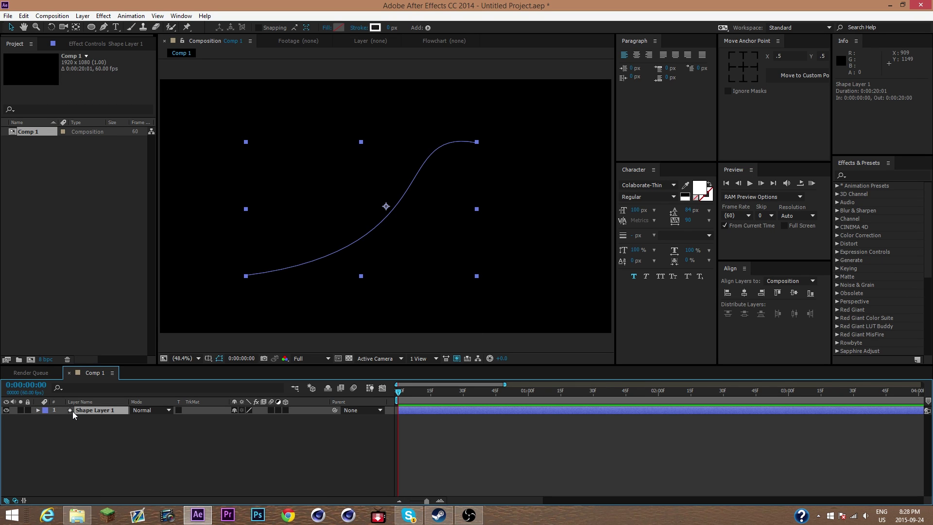
pyautogui.hotkey('ctrl', 'c')
pyautogui.hotkey('ctrl', 'v')
pyautogui.press('r')
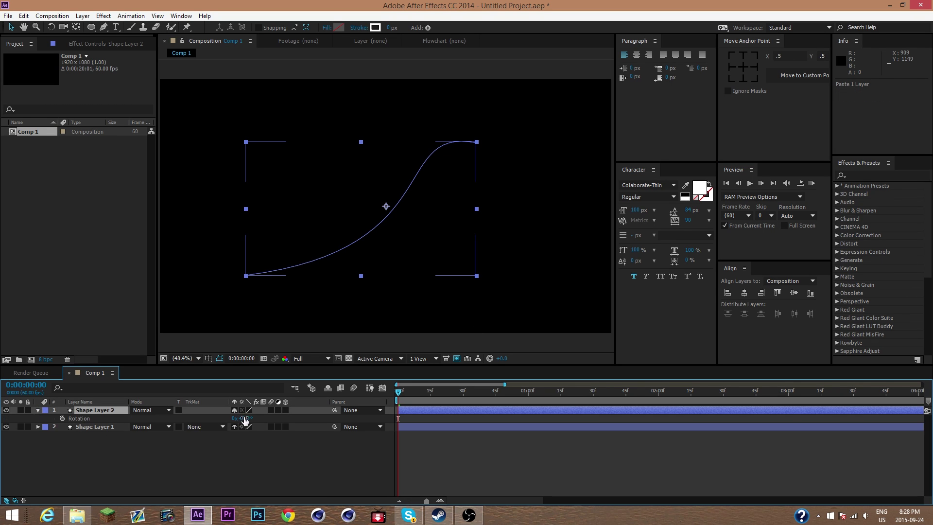
pyautogui.moveTo(244, 421); pyautogui.dragTo(199, 434)
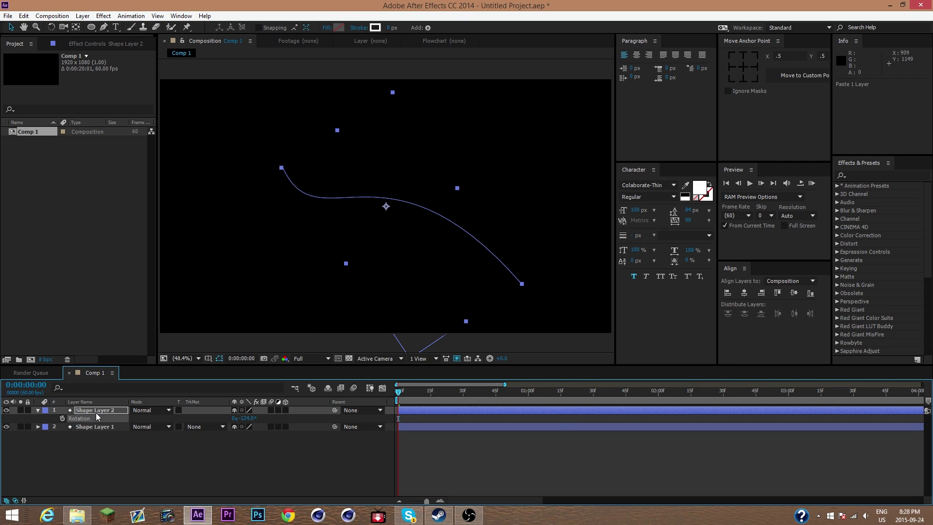
# Add Shape Layer 3 rotated to -200°, then check the strokes at frame 14.
pyautogui.hotkey('ctrl', 'v')
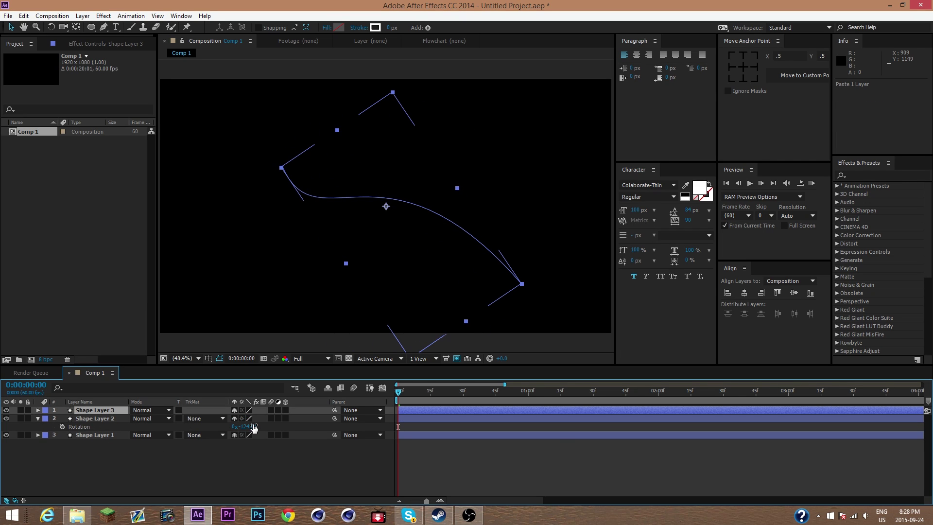
pyautogui.press('r')
pyautogui.moveTo(252, 421); pyautogui.dragTo(215, 421)
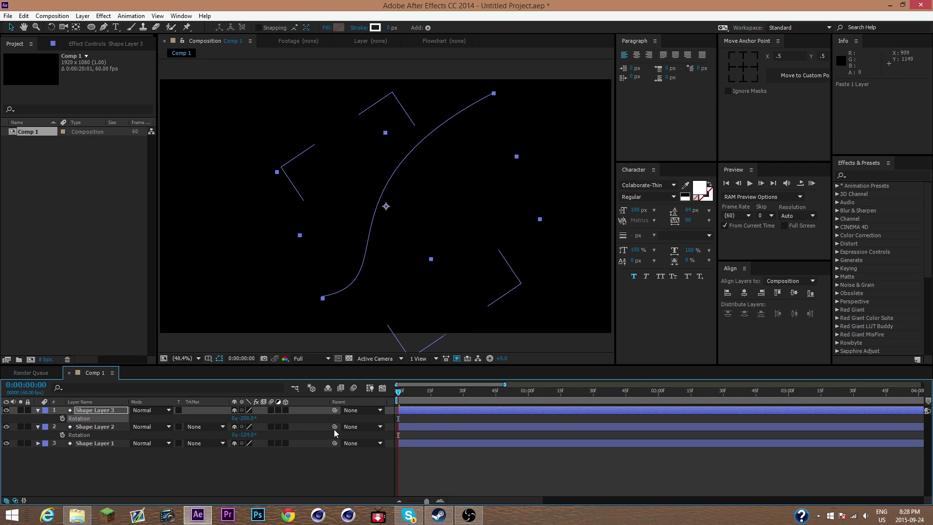
pyautogui.moveTo(404, 401)
pyautogui.mouseDown()
pyautogui.moveTo(491, 396)
pyautogui.moveTo(398, 409)
pyautogui.mouseUp()
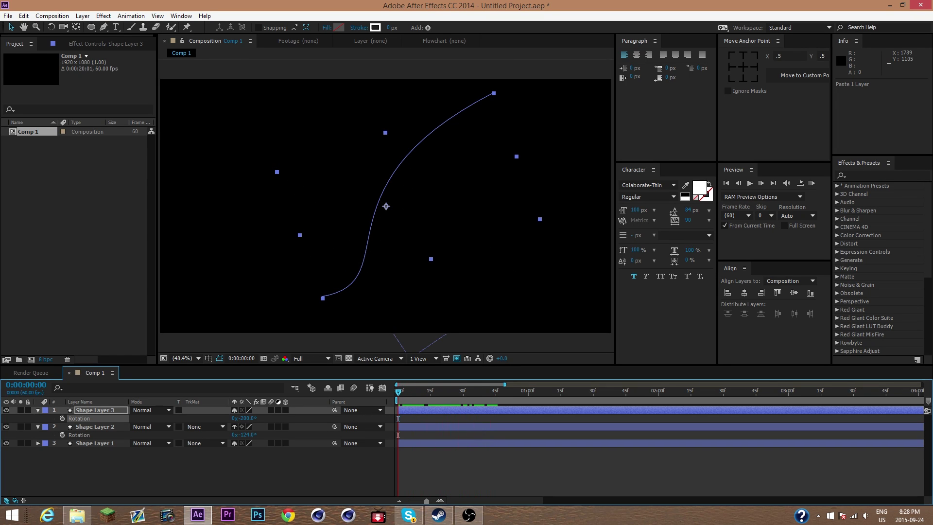
pyautogui.click(815, 185)
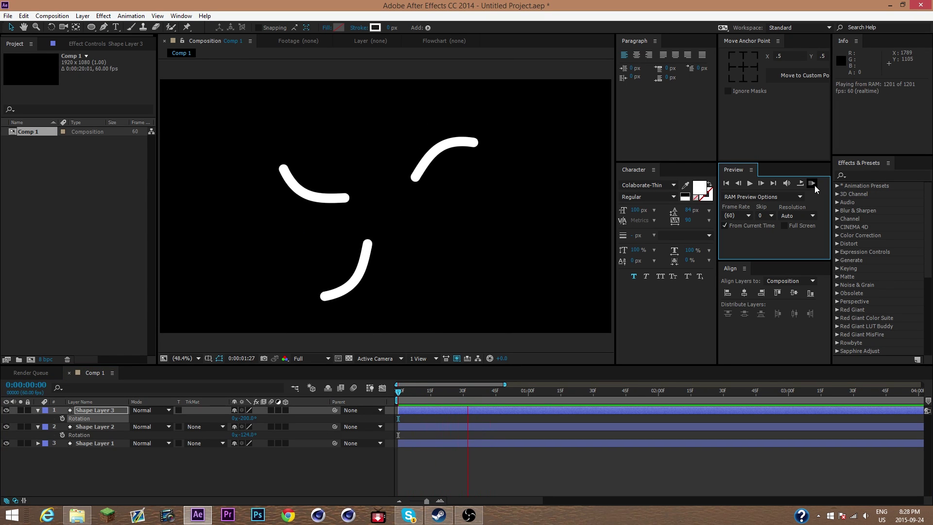
pyautogui.click(814, 184)
pyautogui.moveTo(401, 394)
pyautogui.mouseDown()
pyautogui.moveTo(517, 418)
pyautogui.moveTo(538, 412)
pyautogui.moveTo(433, 423)
pyautogui.moveTo(494, 431)
pyautogui.moveTo(511, 488)
pyautogui.mouseUp()
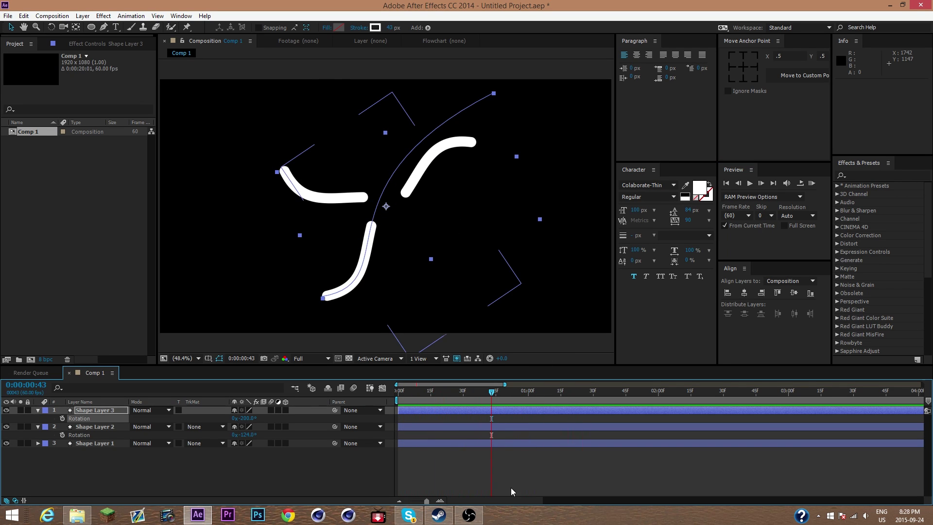
pyautogui.click(523, 468)
pyautogui.moveTo(496, 395)
pyautogui.mouseDown()
pyautogui.moveTo(395, 394)
pyautogui.moveTo(430, 391)
pyautogui.moveTo(414, 384)
pyautogui.moveTo(398, 389)
pyautogui.moveTo(849, 392)
pyautogui.moveTo(471, 372)
pyautogui.moveTo(582, 374)
pyautogui.moveTo(398, 385)
pyautogui.mouseUp()
pyautogui.click(815, 186)
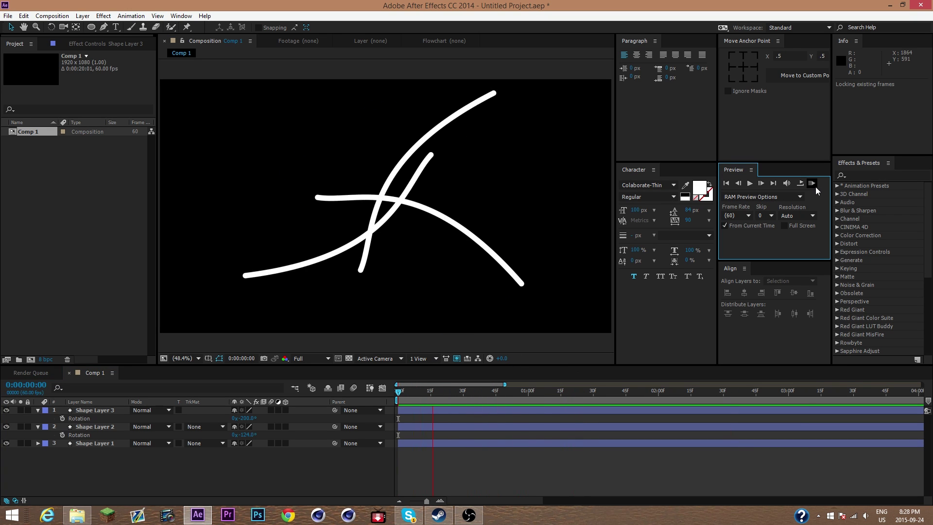
pyautogui.click(90, 409)
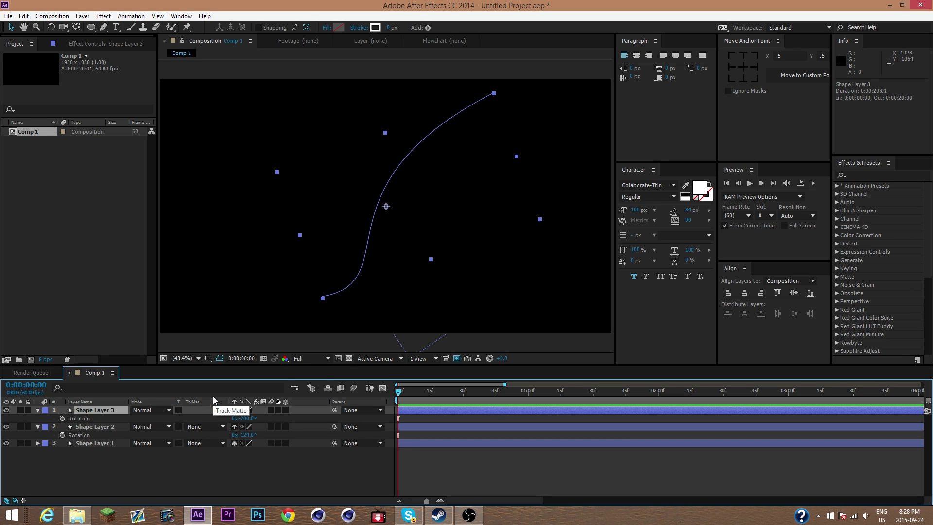